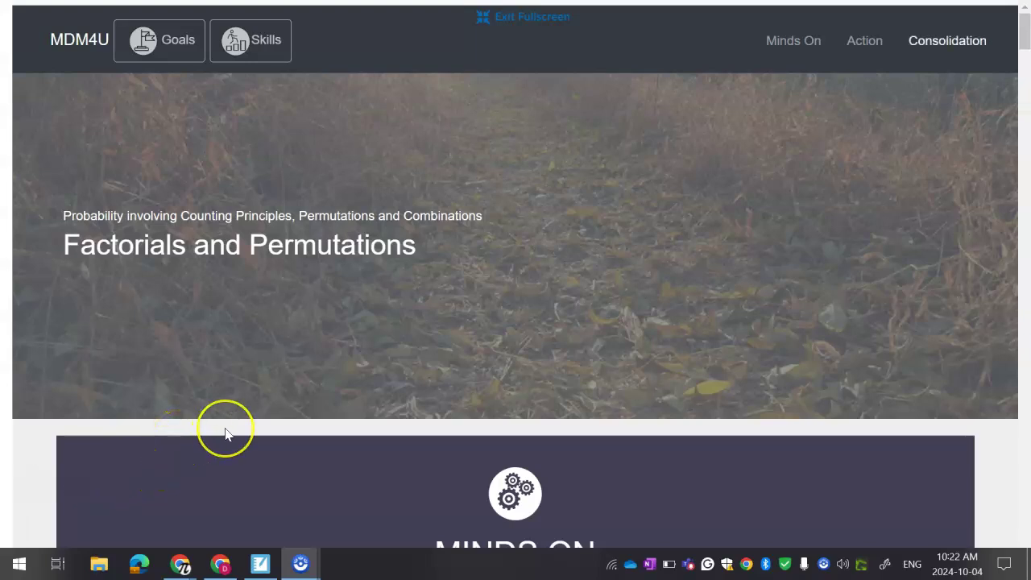
Step: Scroll past the Birthday Paradox video and Reflect prompt to the ACTION banner's Factorials heading
scroll(225, 431, down, 1)
scroll(226, 435, down, 5)
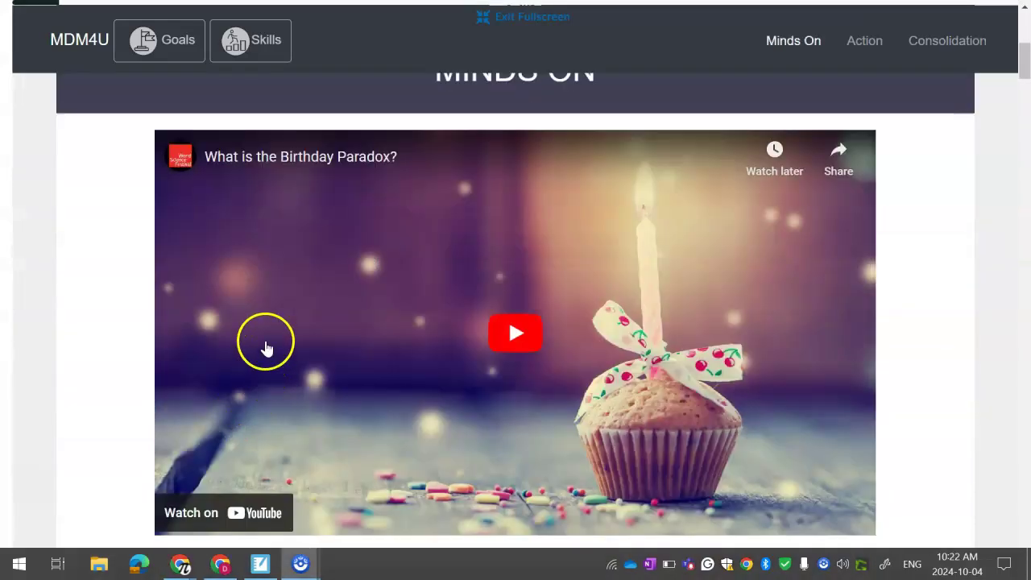
scroll(279, 322, down, 1)
scroll(281, 333, up, 1)
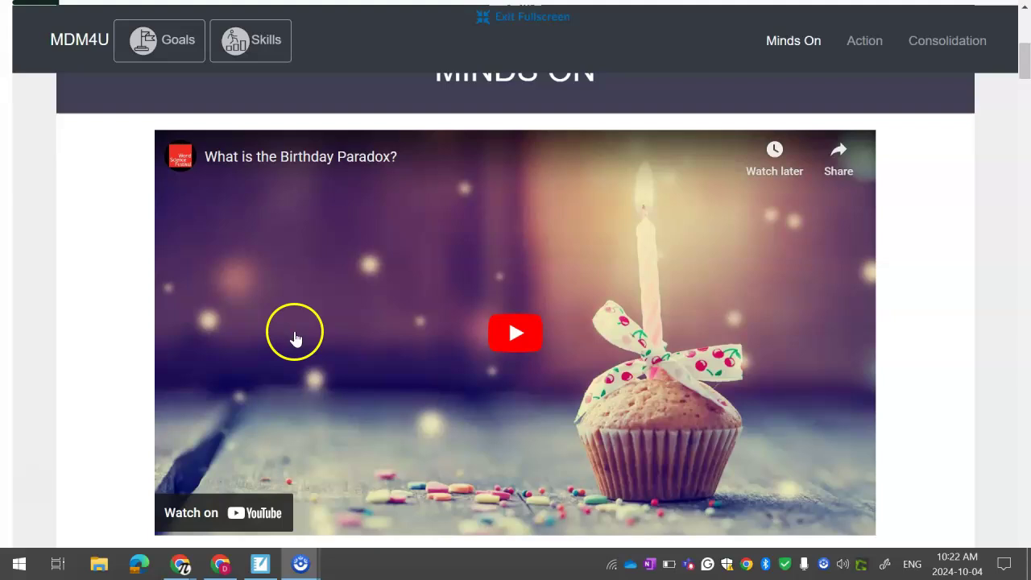
scroll(286, 334, down, 1)
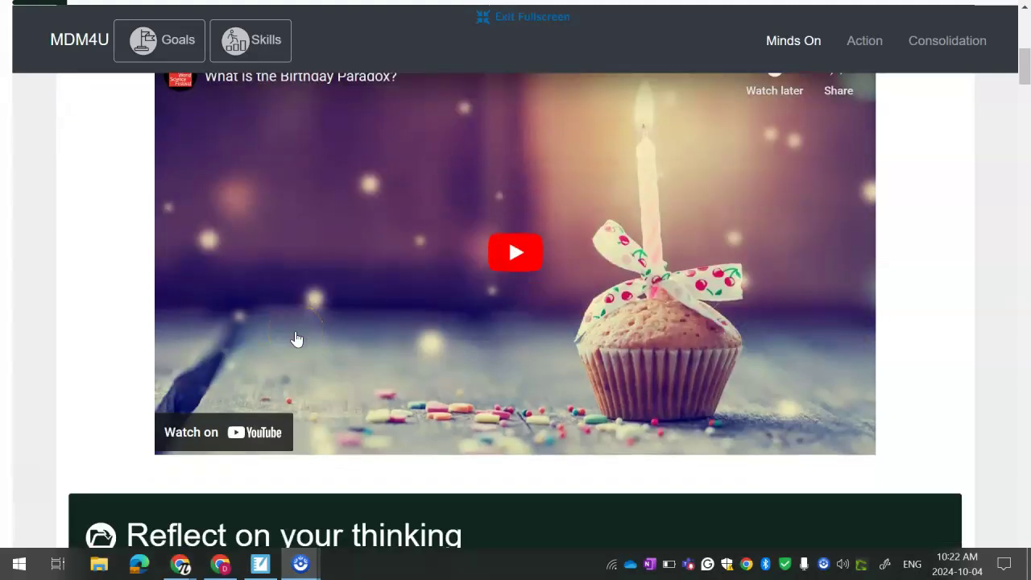
scroll(296, 339, down, 4)
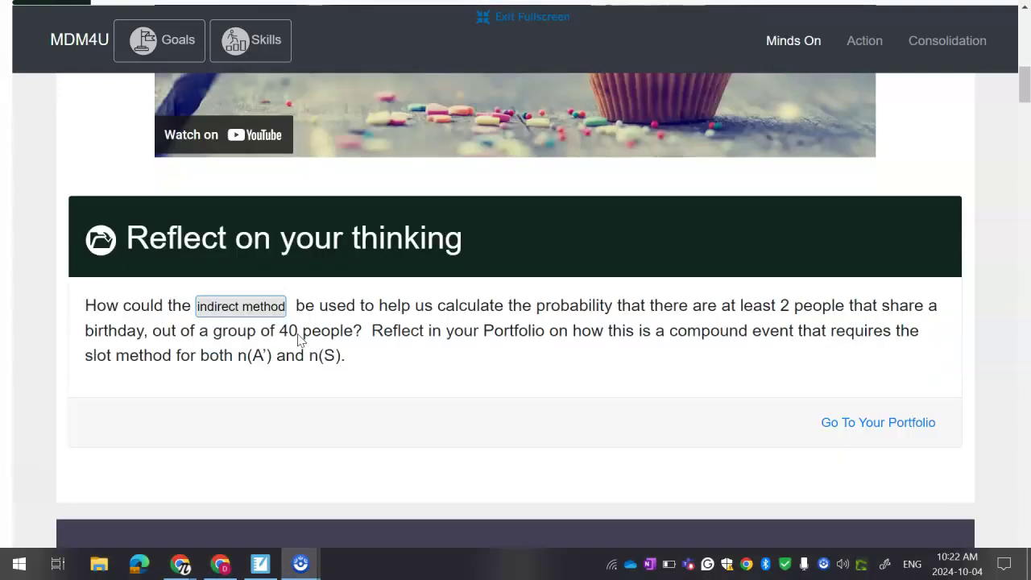
scroll(298, 338, up, 2)
scroll(295, 330, down, 2)
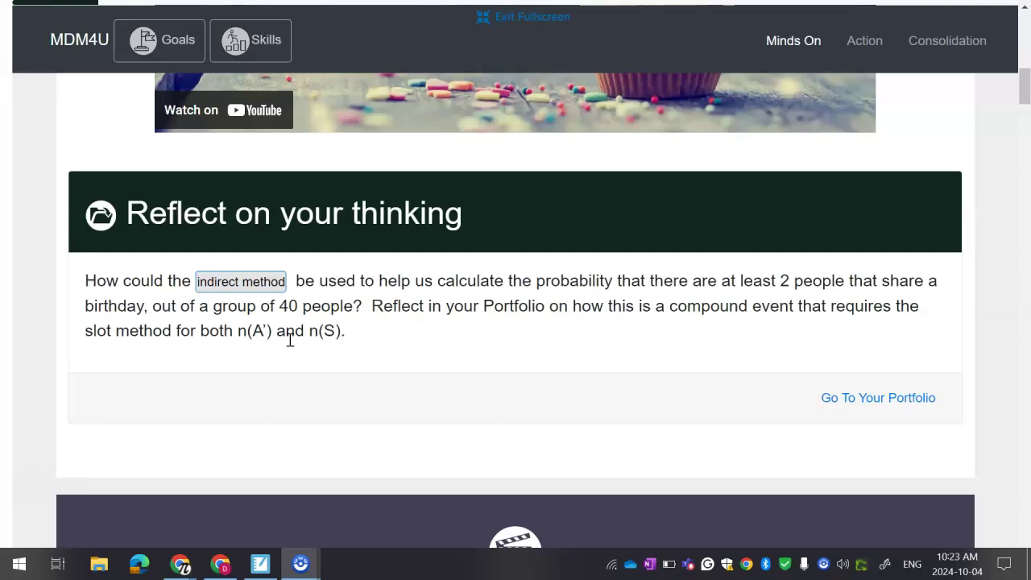
scroll(337, 348, down, 3)
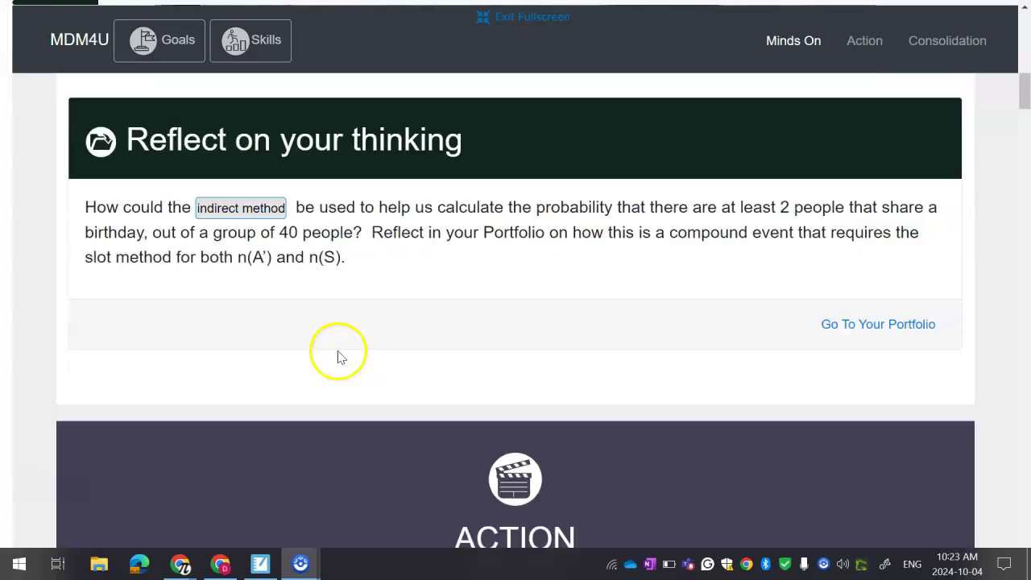
Step: Scroll past the n! chalkboard and deck-of-cards example to the Slot Method practice questions
scroll(340, 349, up, 1)
scroll(341, 349, down, 5)
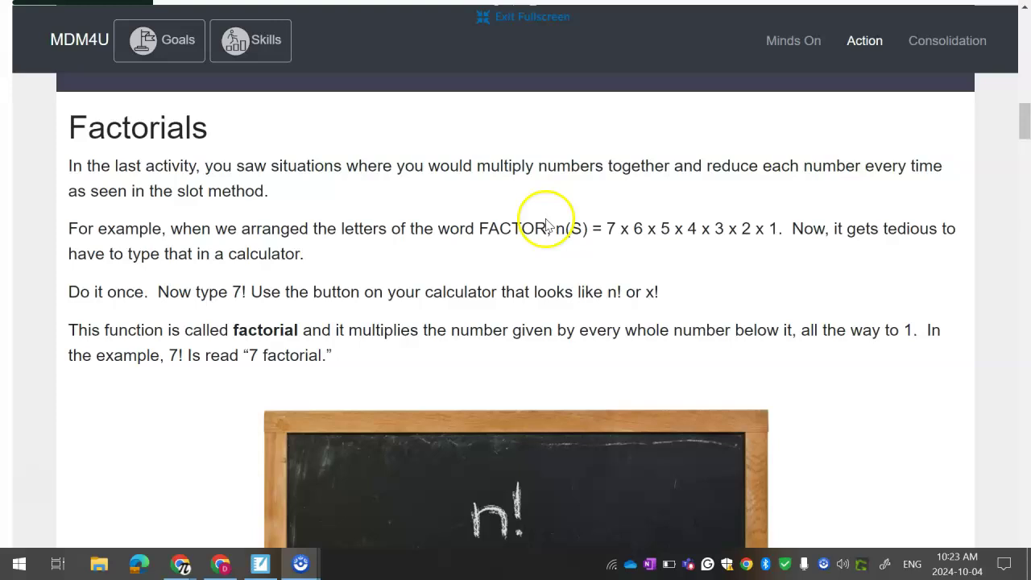
scroll(628, 257, down, 2)
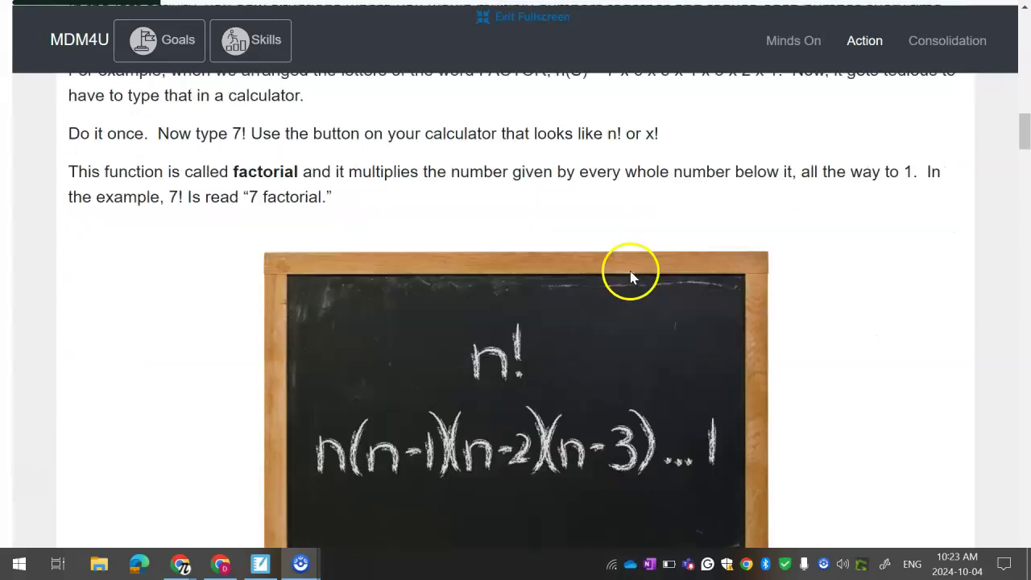
scroll(564, 323, down, 1)
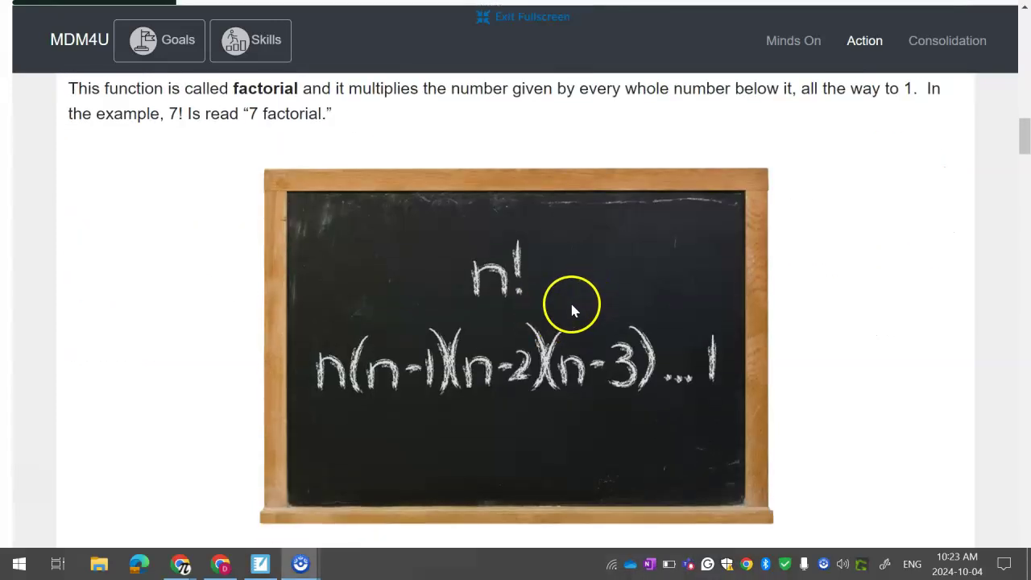
scroll(567, 310, down, 2)
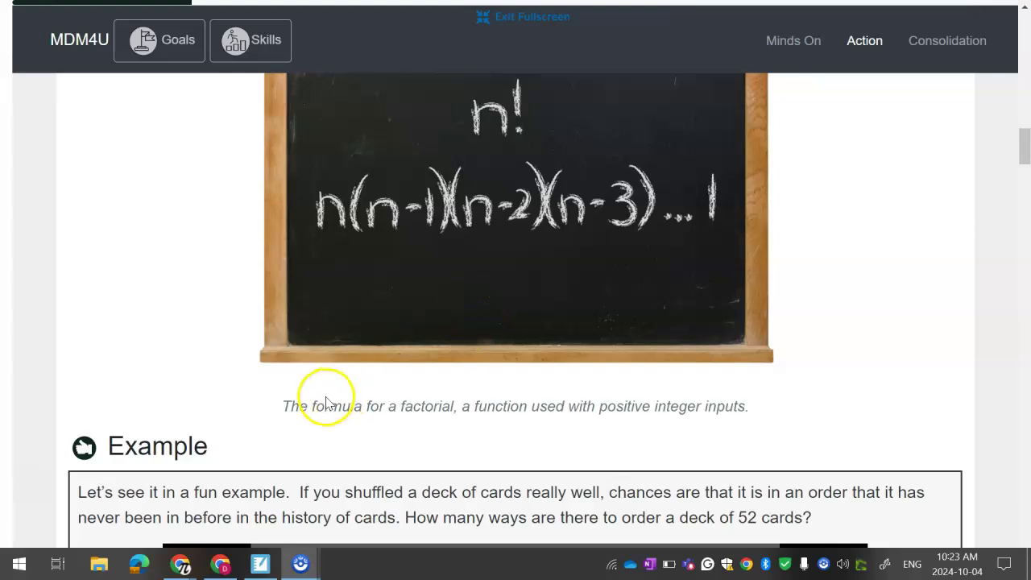
scroll(302, 403, down, 5)
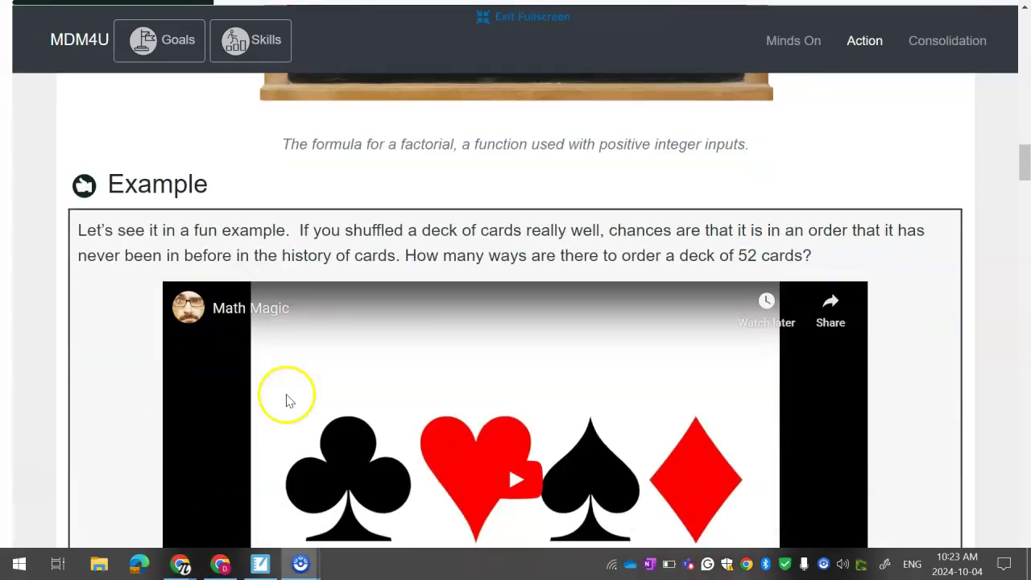
scroll(293, 393, down, 6)
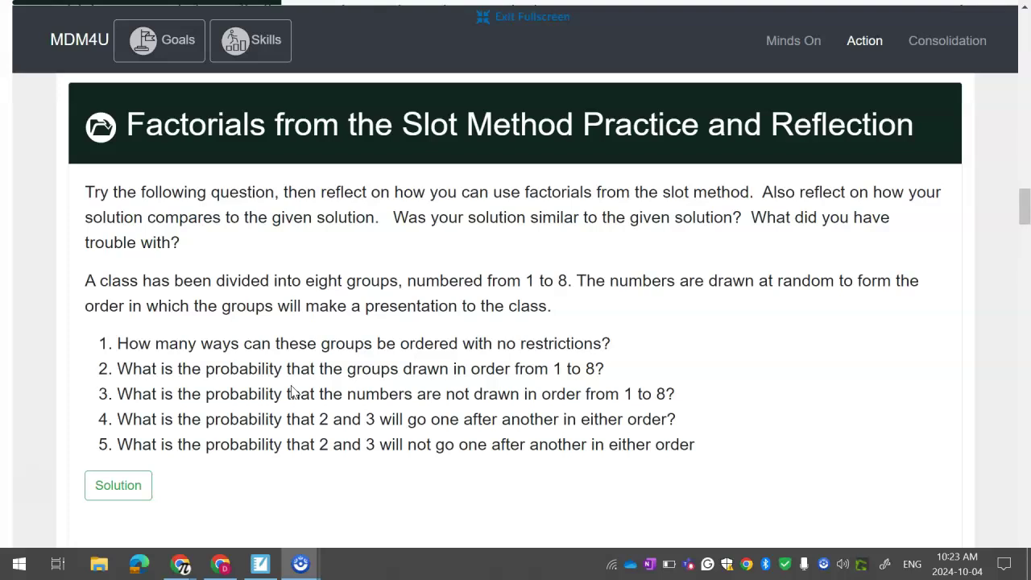
Step: Show the eight-groups Solution and read through 8!, P(A) = 1/8!, and 8! − 1
click(129, 415)
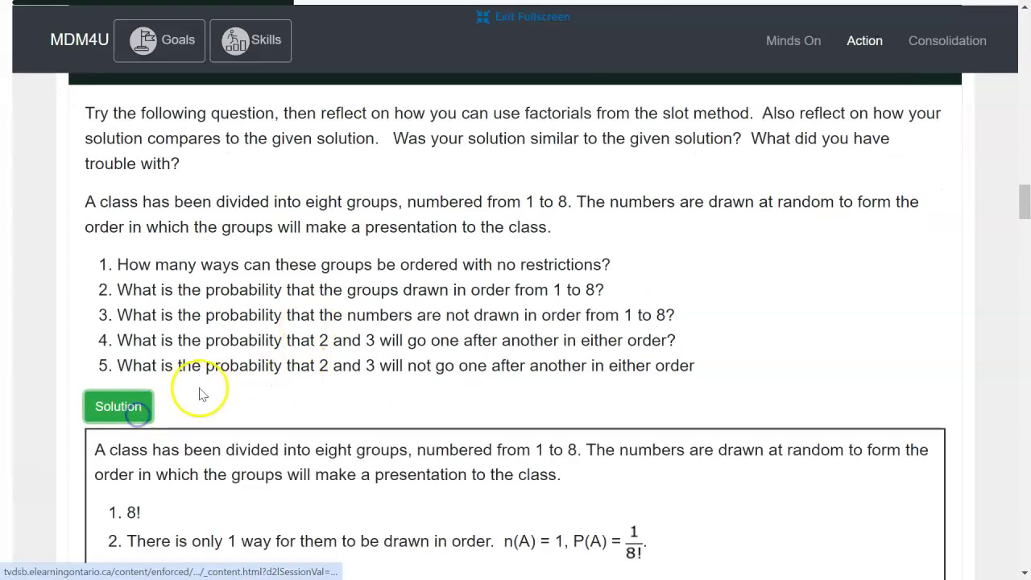
scroll(233, 371, down, 1)
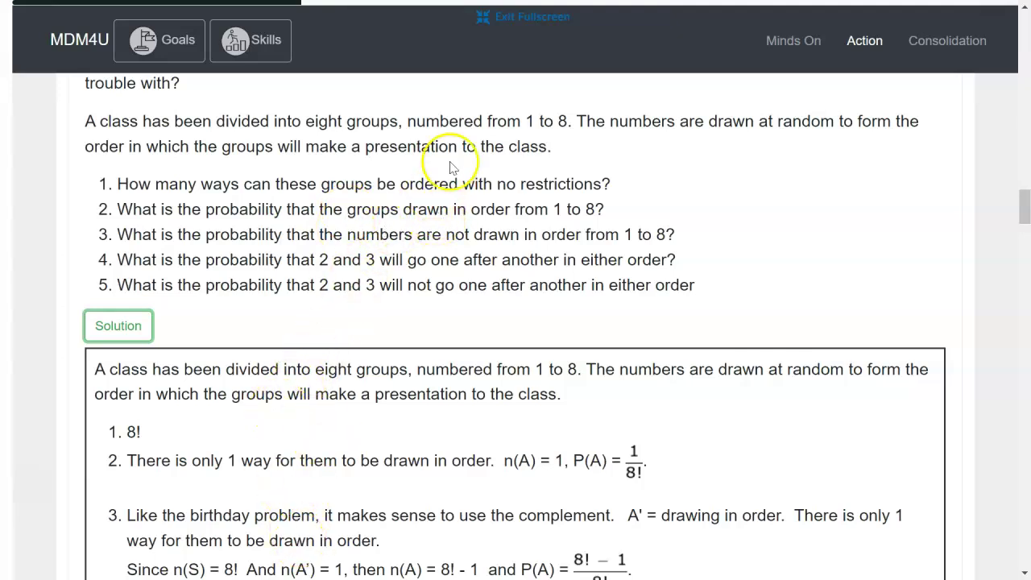
scroll(531, 139, up, 1)
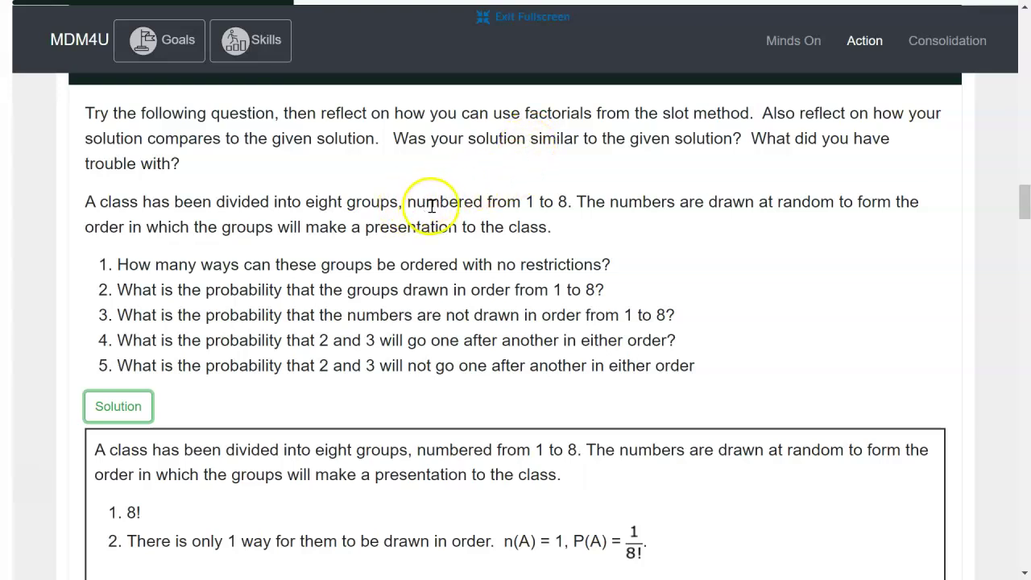
scroll(432, 206, down, 1)
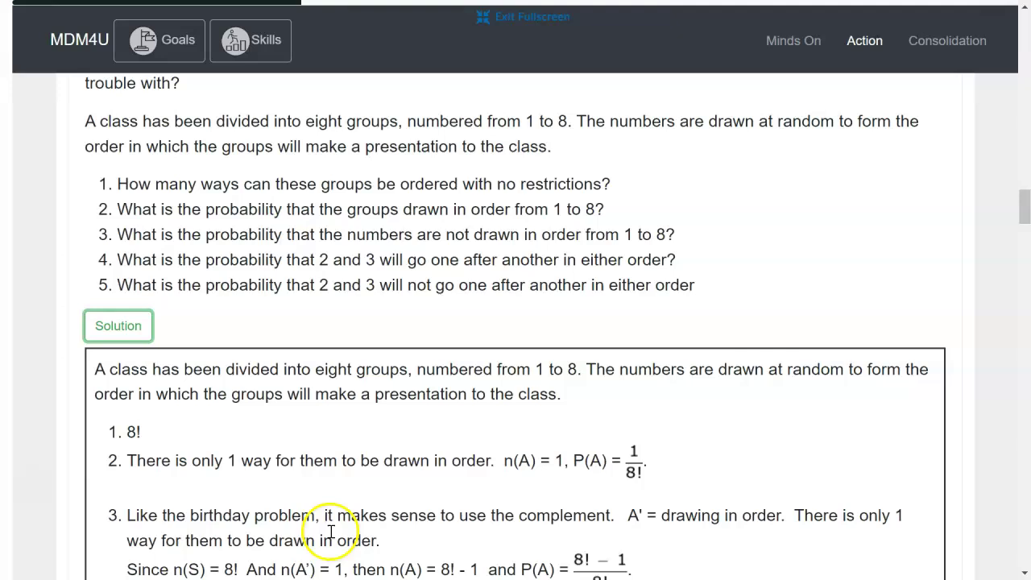
Step: Leave fullscreen, switch to SMART Notebook, and handwrite 'Success' over 'total' with the pen
key(Escape)
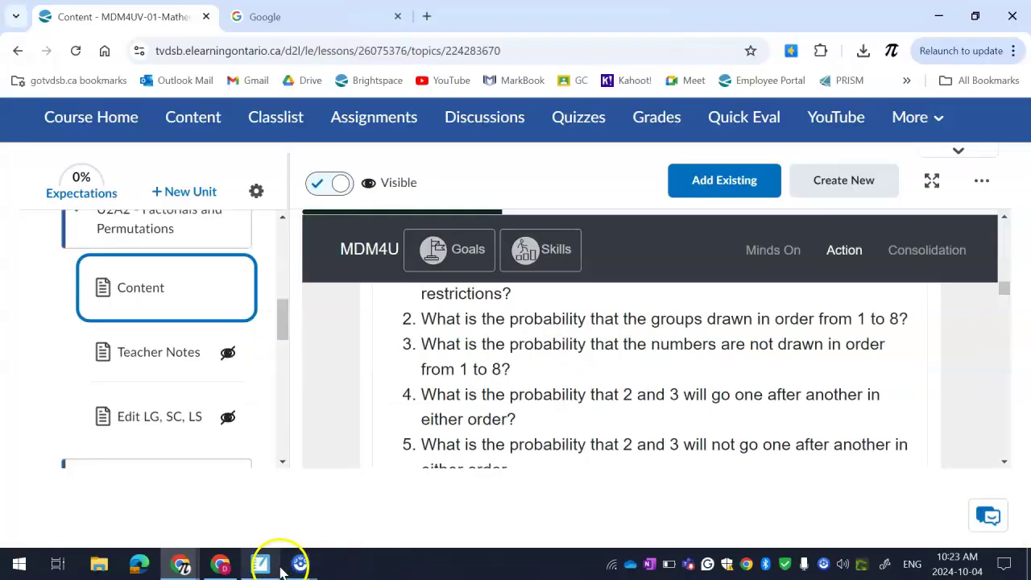
click(262, 564)
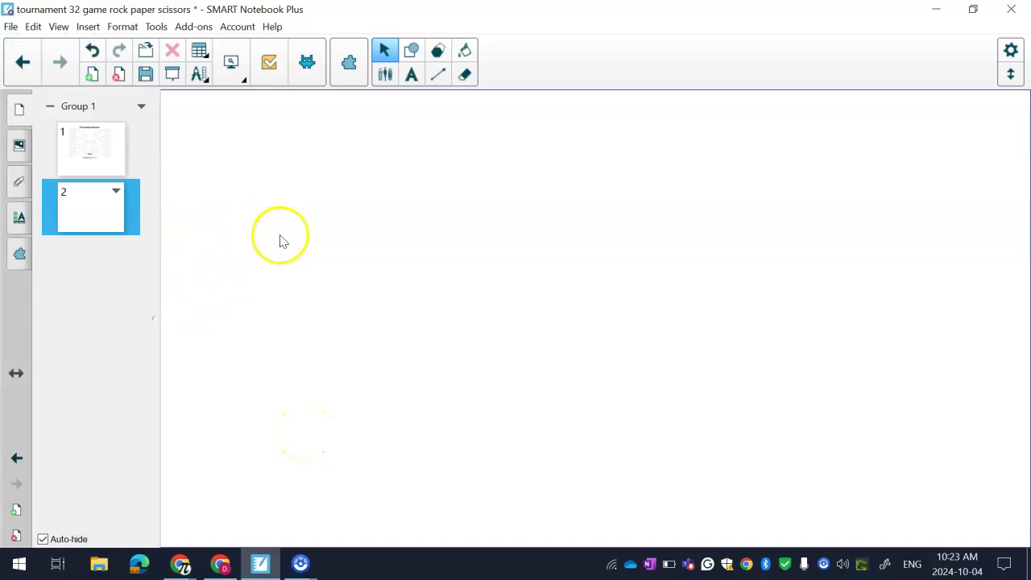
click(302, 197)
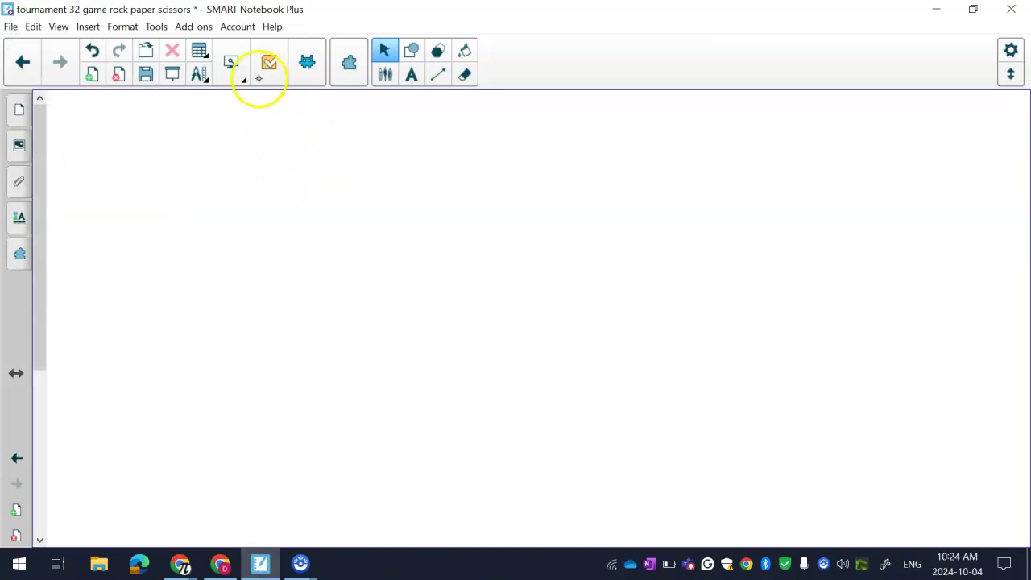
drag(200, 214, 380, 202)
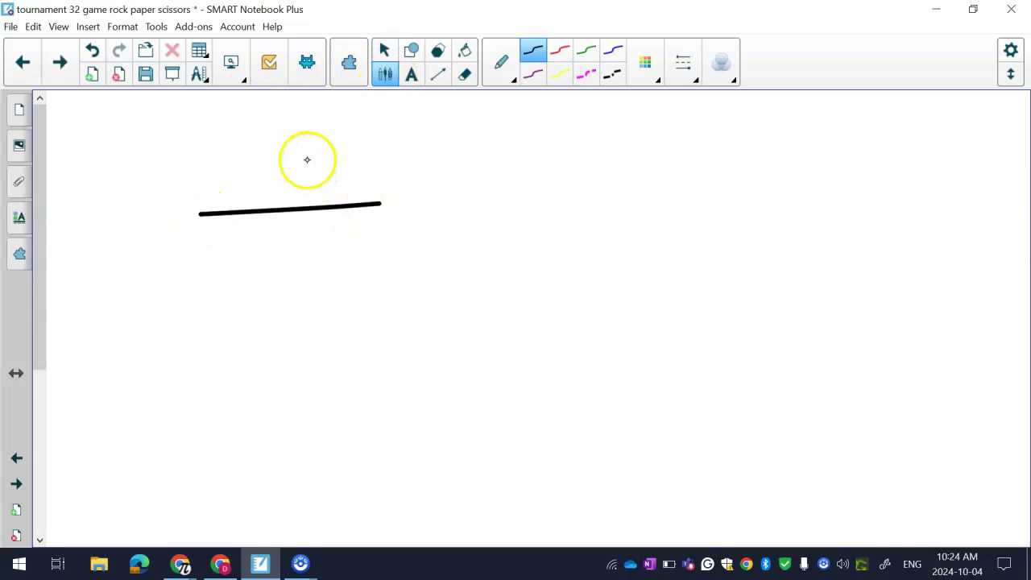
mouse_move(225, 168)
mouse_down()
mouse_move(193, 185)
mouse_move(239, 168)
mouse_move(389, 171)
mouse_up()
mouse_move(233, 237)
mouse_down()
mouse_move(315, 249)
mouse_move(303, 251)
mouse_move(366, 232)
mouse_move(392, 244)
mouse_up()
click(303, 252)
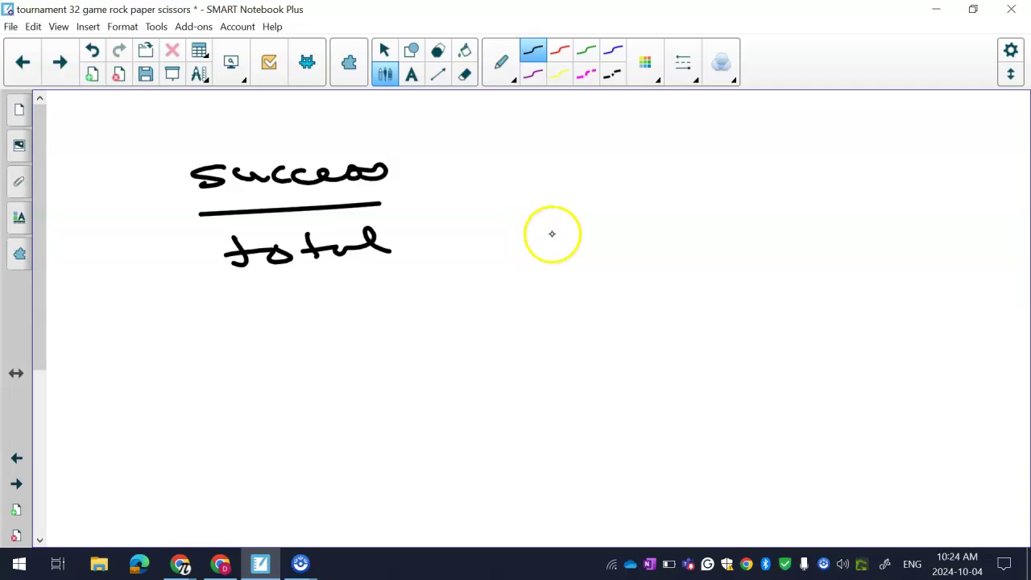
Step: Start a second fraction with 8! as its denominator, checking the lesson question in between
drag(585, 217, 729, 204)
drag(651, 234, 682, 243)
click(689, 259)
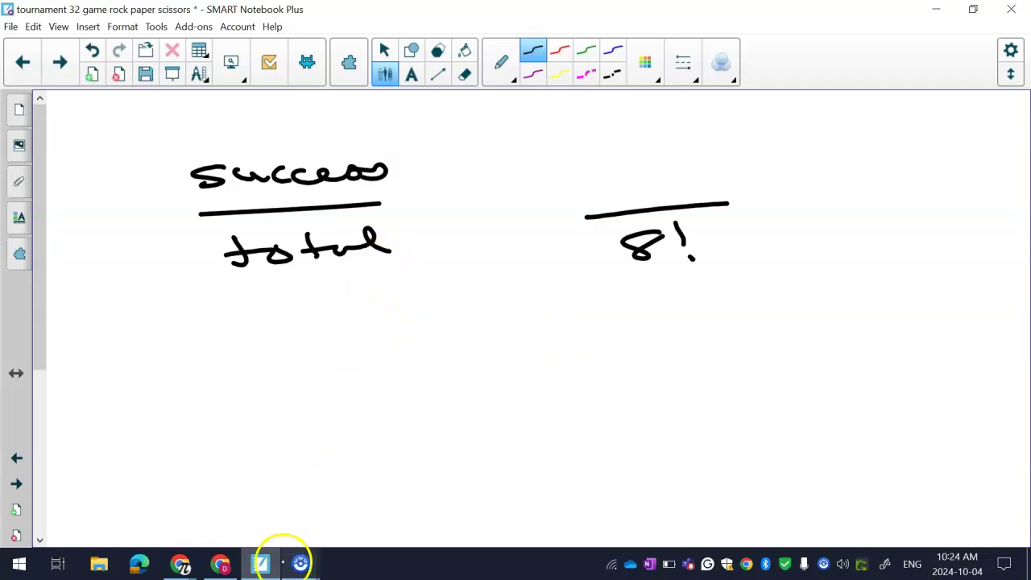
mouse_move(179, 561)
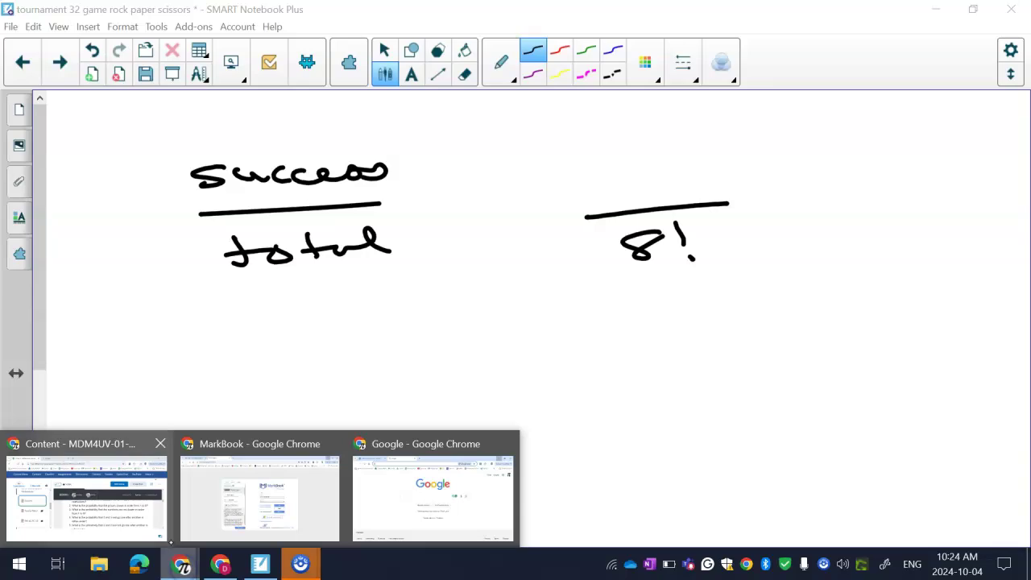
click(143, 524)
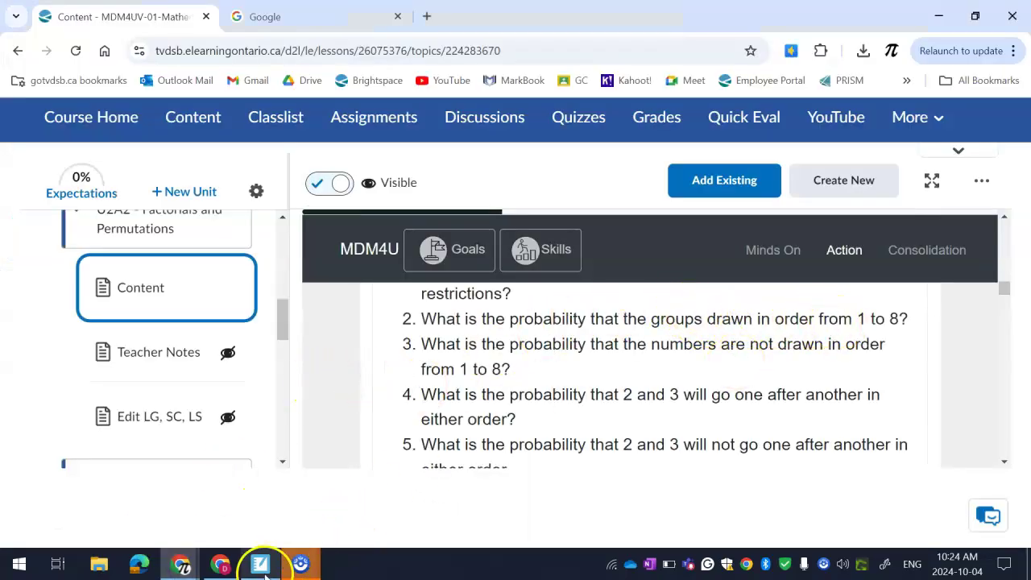
mouse_move(267, 568)
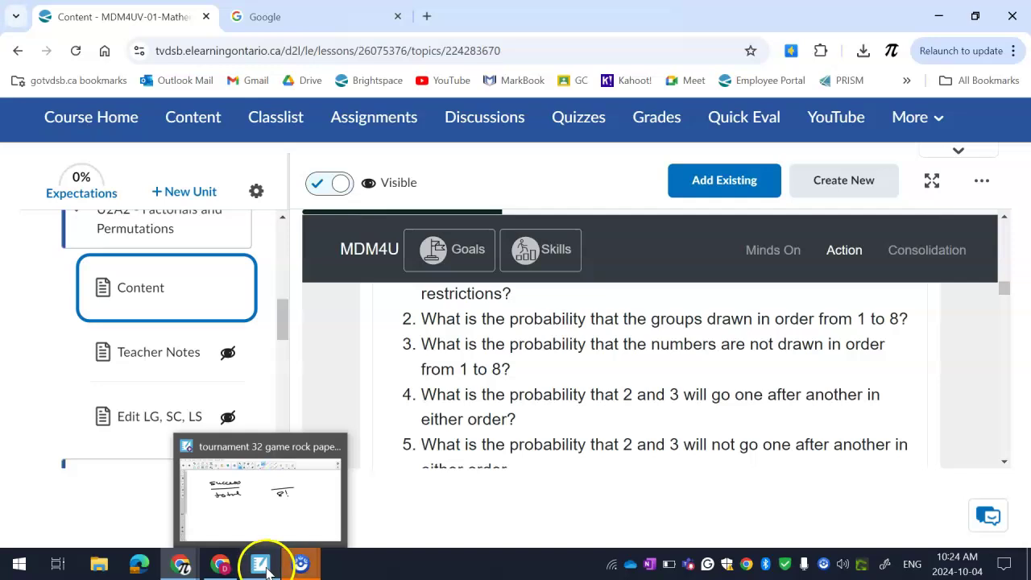
click(263, 566)
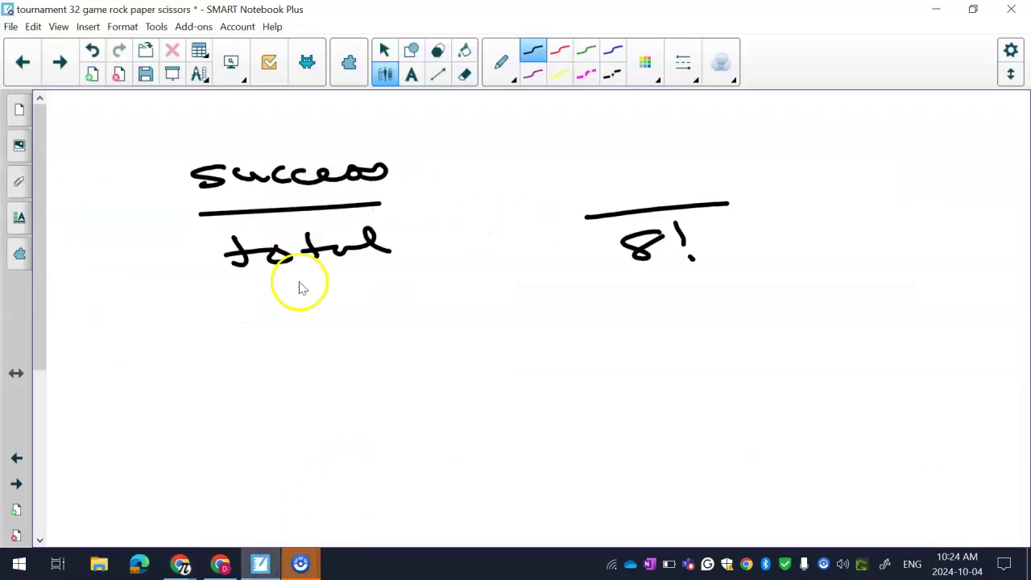
Step: Write 1 as the numerator over 8! and circle the 1/8! fraction
click(635, 154)
drag(636, 153, 648, 175)
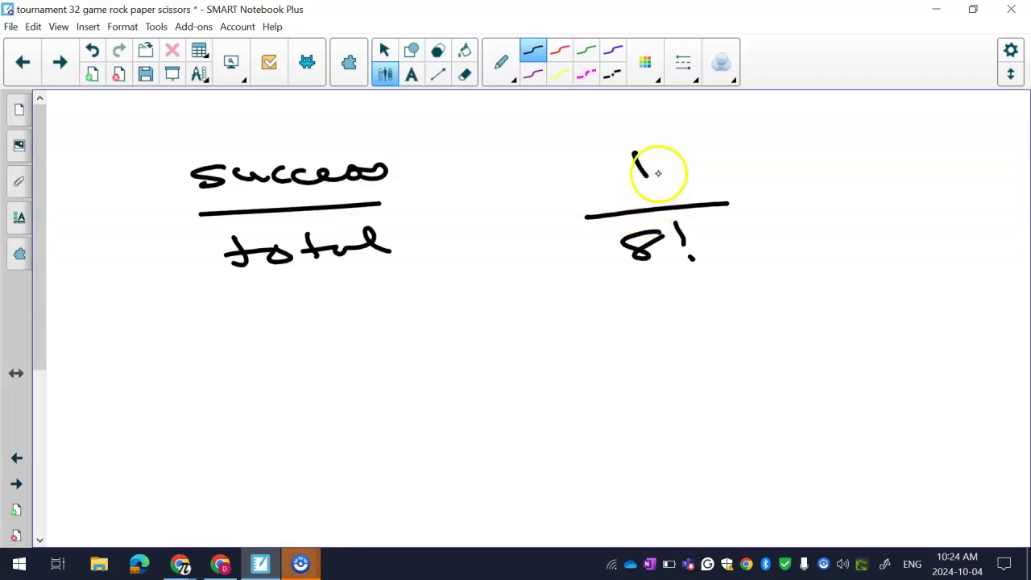
mouse_move(677, 148)
mouse_down()
mouse_move(587, 258)
mouse_move(746, 194)
mouse_move(678, 148)
mouse_up()
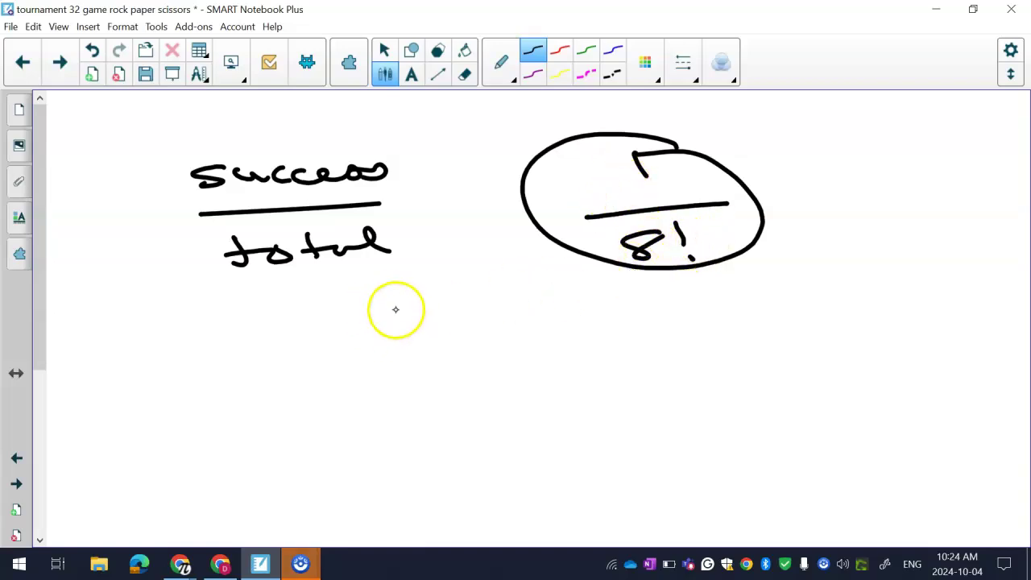
Step: Jot '!' marks and '8 x2' beneath the circled fraction
drag(418, 291, 435, 312)
click(449, 340)
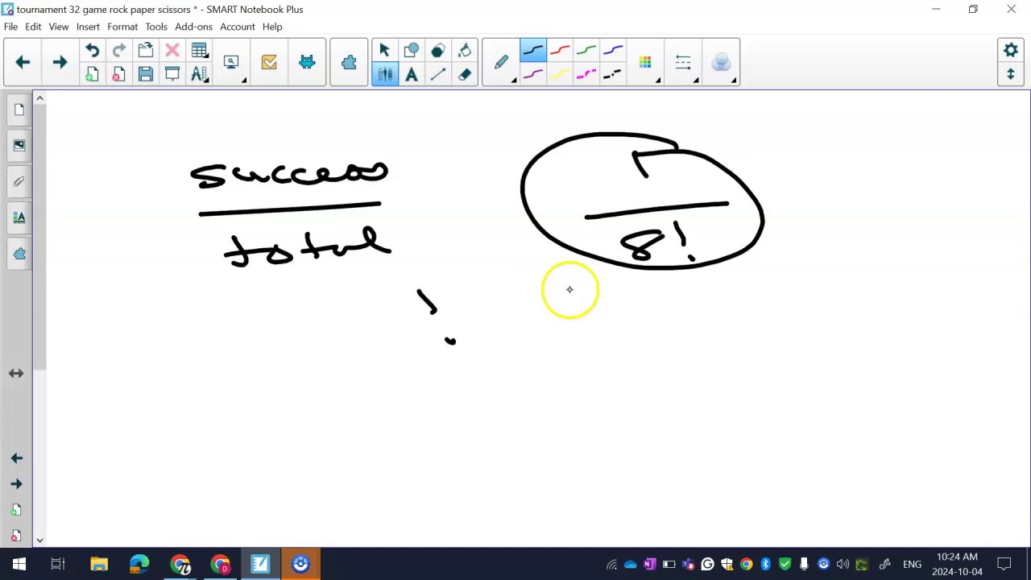
drag(575, 291, 562, 316)
click(565, 334)
mouse_move(675, 301)
mouse_down()
mouse_move(701, 301)
mouse_move(691, 314)
mouse_move(751, 321)
mouse_up()
mouse_move(729, 320)
mouse_down()
mouse_move(749, 304)
mouse_move(795, 315)
mouse_up()
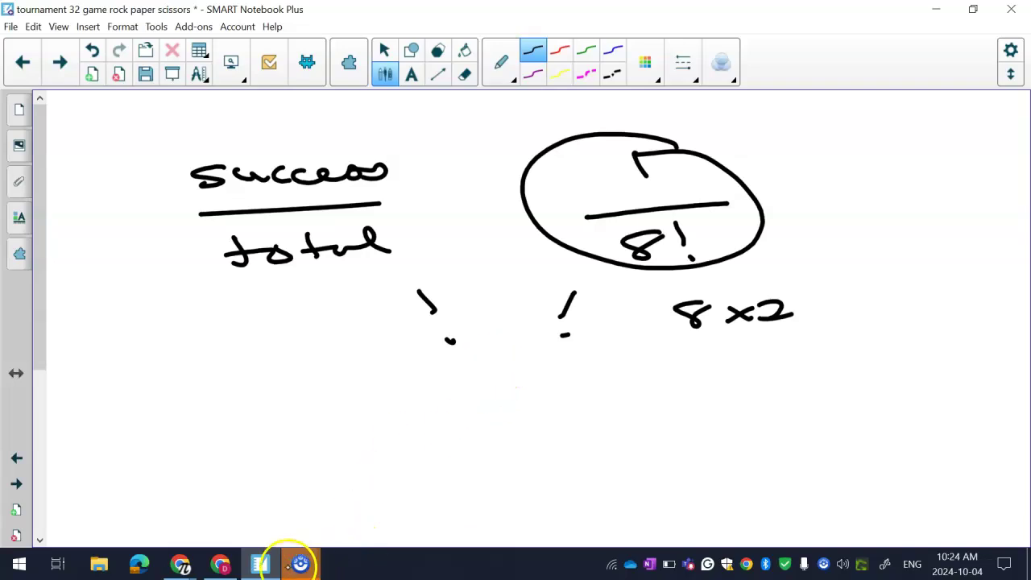
Step: Check probability questions 2–5 in the Brightspace lesson, then return to the Notebook page
mouse_move(180, 563)
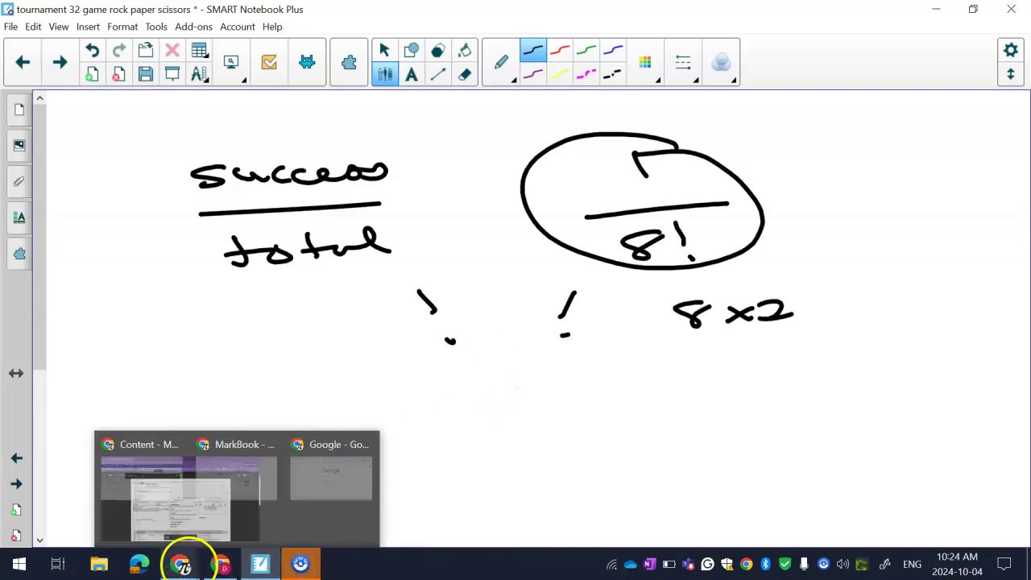
click(151, 534)
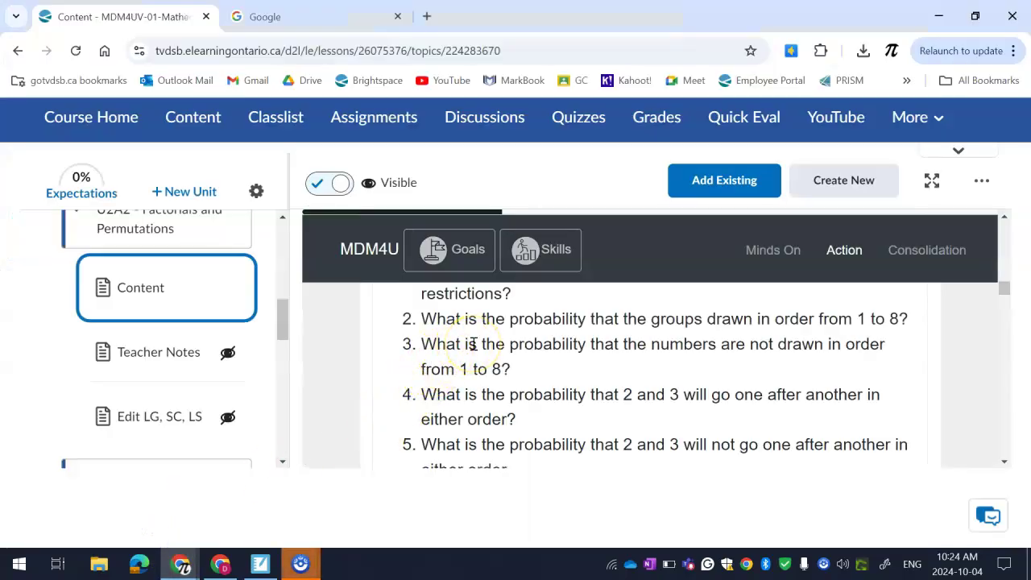
click(296, 558)
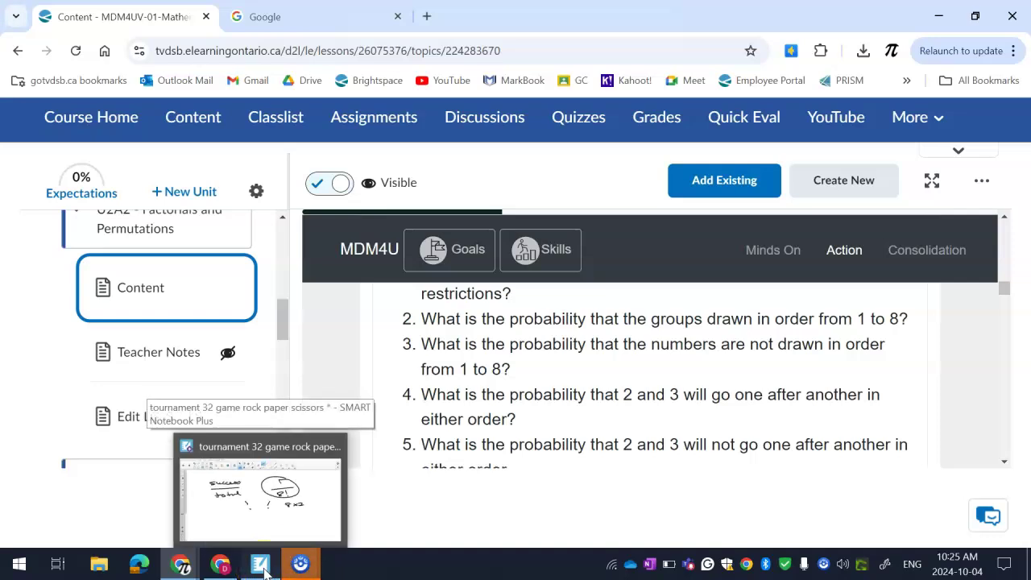
click(263, 566)
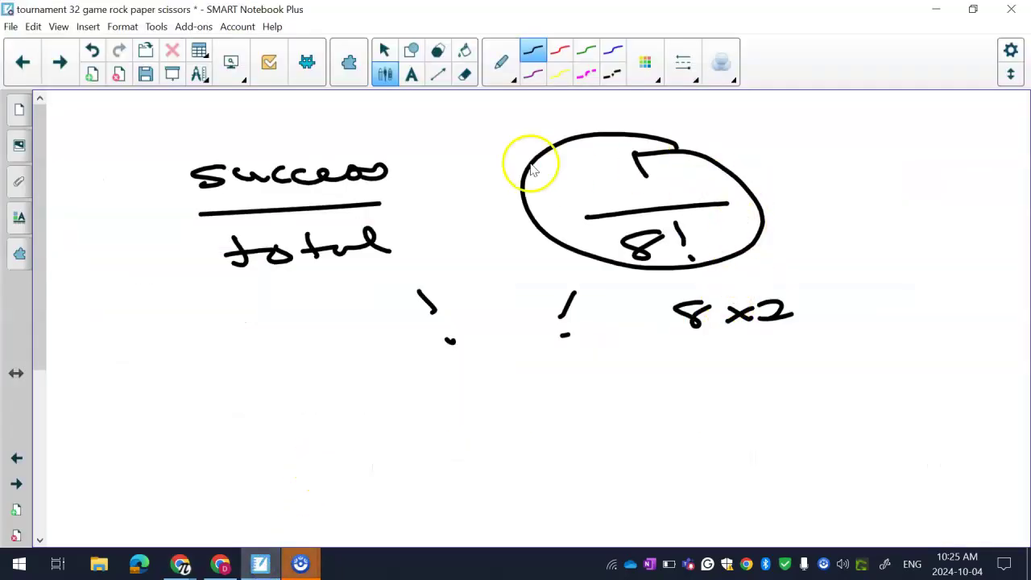
Step: In purple ink, write the 'Indirect' heading and P(A) = 1 − P(A′) beneath it
click(532, 74)
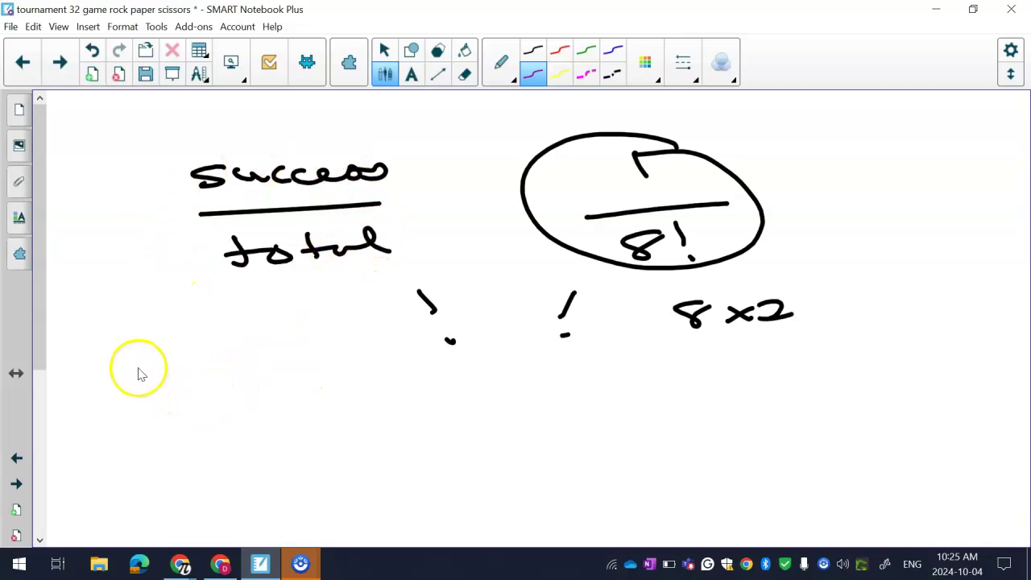
mouse_move(136, 353)
mouse_down()
mouse_move(130, 379)
mouse_move(119, 381)
mouse_move(112, 358)
mouse_move(205, 366)
mouse_move(198, 348)
mouse_move(231, 367)
mouse_move(354, 368)
mouse_up()
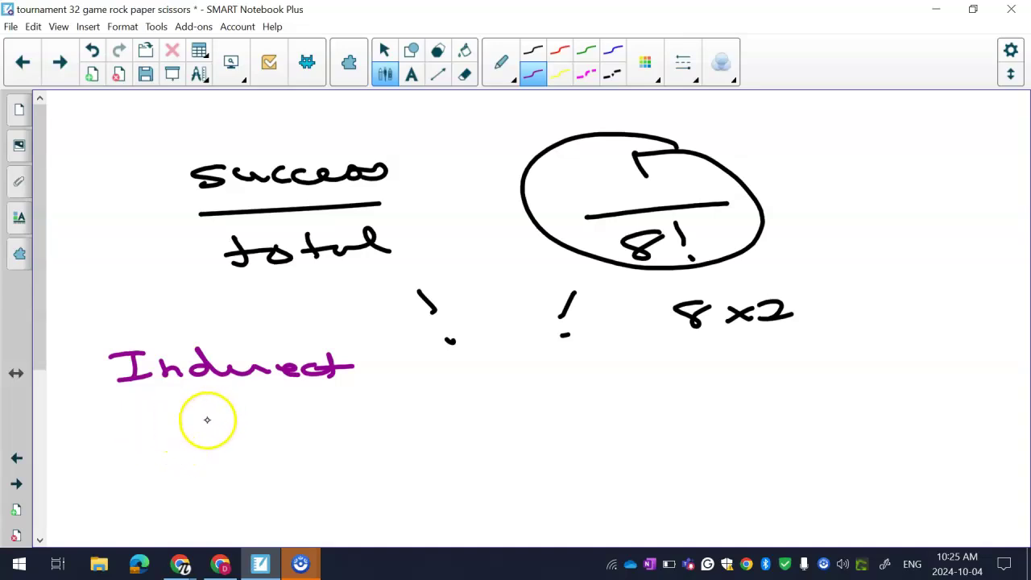
mouse_move(200, 417)
mouse_down()
mouse_move(204, 439)
mouse_move(203, 428)
mouse_move(233, 439)
mouse_up()
drag(246, 424, 275, 435)
mouse_move(280, 419)
mouse_down()
mouse_move(287, 440)
mouse_move(347, 422)
mouse_up()
drag(331, 430, 387, 428)
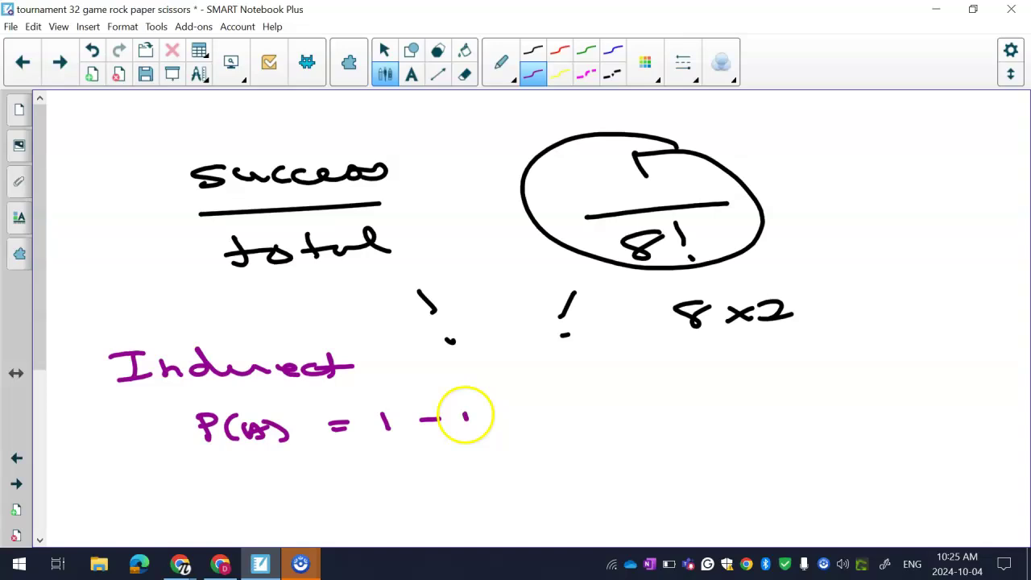
drag(466, 409, 466, 431)
mouse_move(466, 409)
mouse_down()
mouse_move(492, 427)
mouse_move(537, 411)
mouse_up()
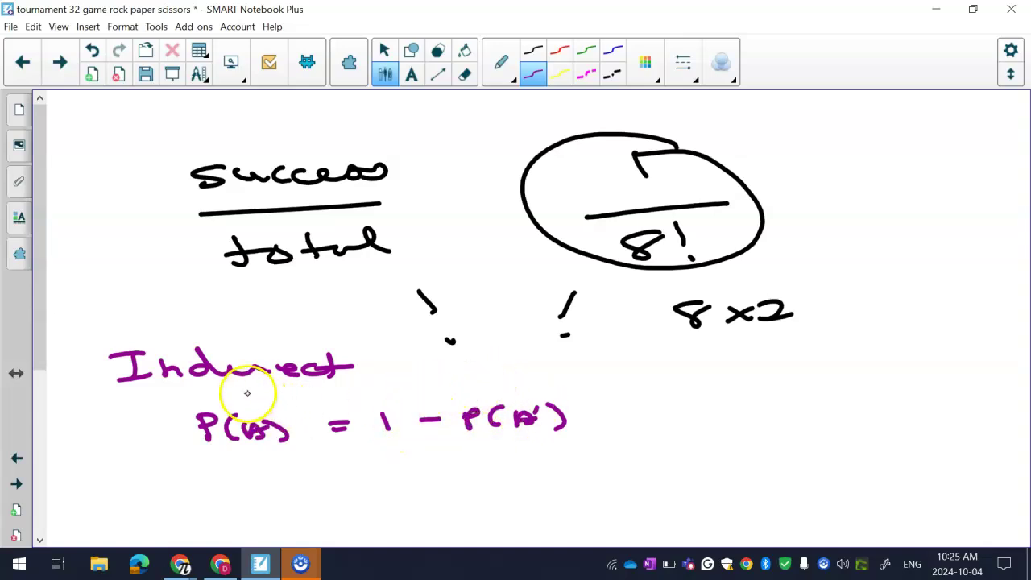
Step: Annotate 30% and 1 − 0.70 above the equation, double-underline P(A′), and circle P(A)
mouse_move(245, 390)
mouse_down()
mouse_move(250, 406)
mouse_move(287, 398)
mouse_move(304, 407)
mouse_up()
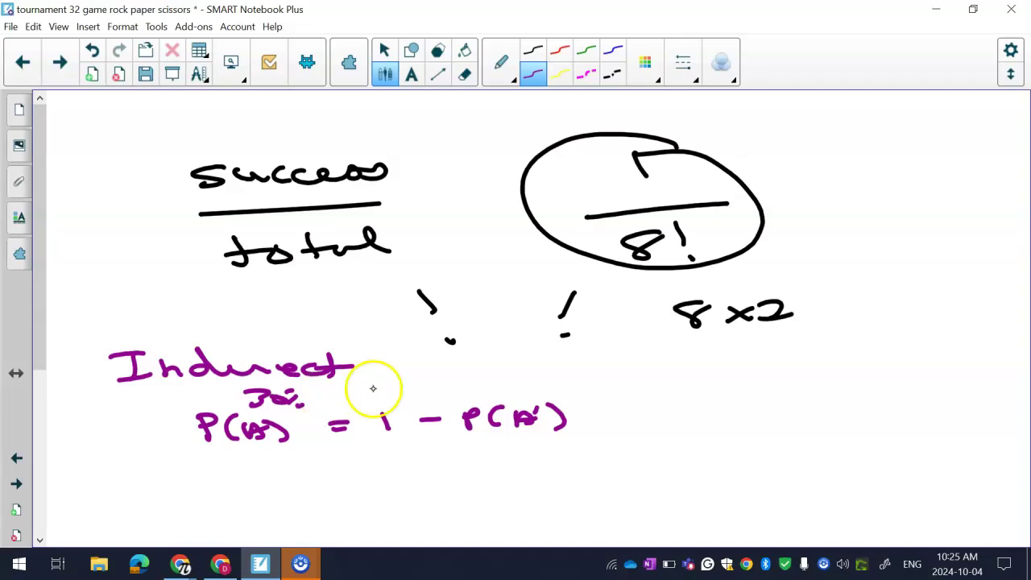
drag(424, 385, 449, 384)
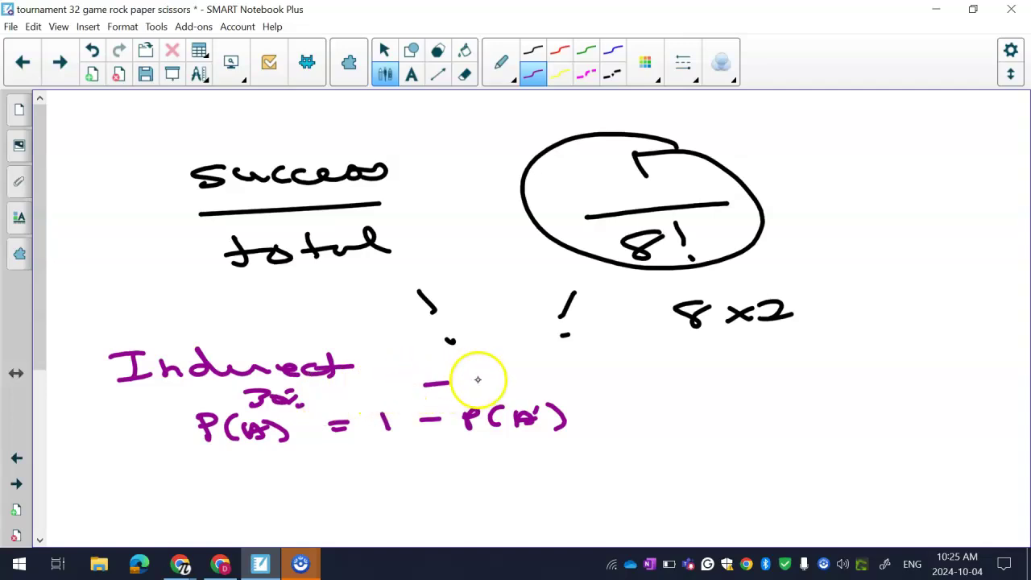
drag(484, 437, 548, 433)
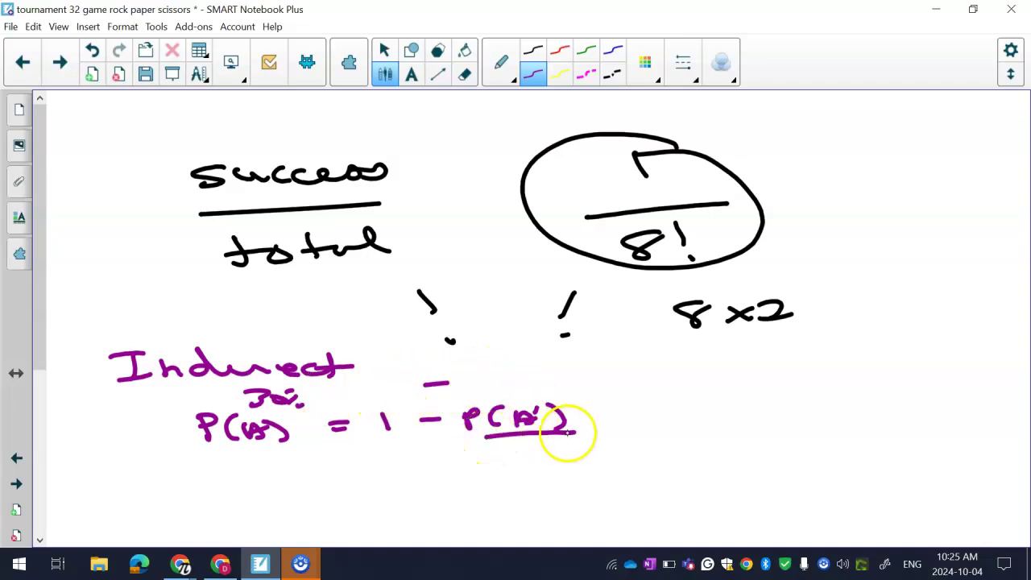
drag(487, 442, 575, 440)
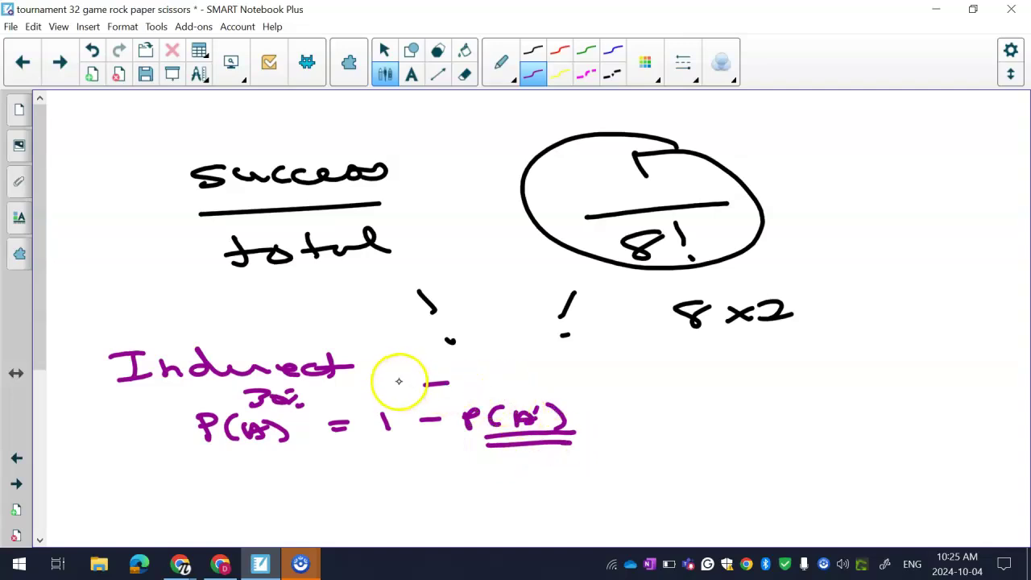
mouse_move(481, 372)
mouse_down()
mouse_move(510, 368)
mouse_move(532, 392)
mouse_up()
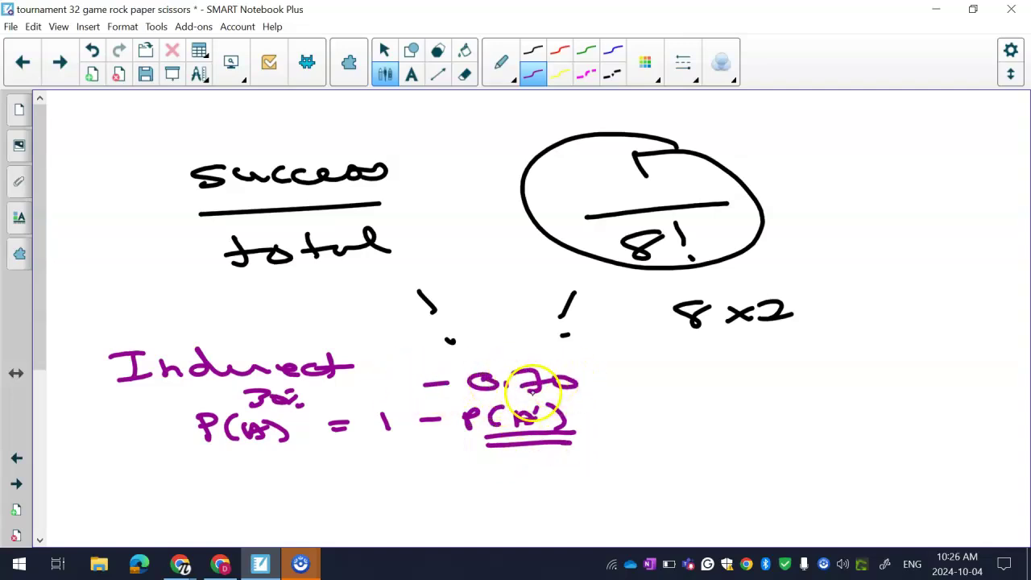
drag(374, 376, 376, 400)
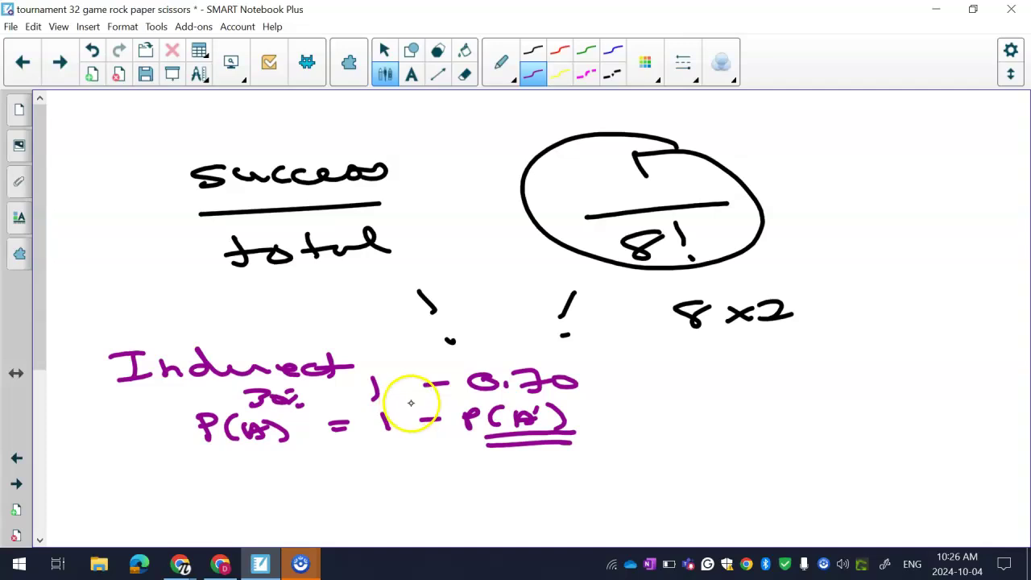
mouse_move(266, 403)
mouse_down()
mouse_move(217, 398)
mouse_move(178, 436)
mouse_move(303, 440)
mouse_move(244, 411)
mouse_up()
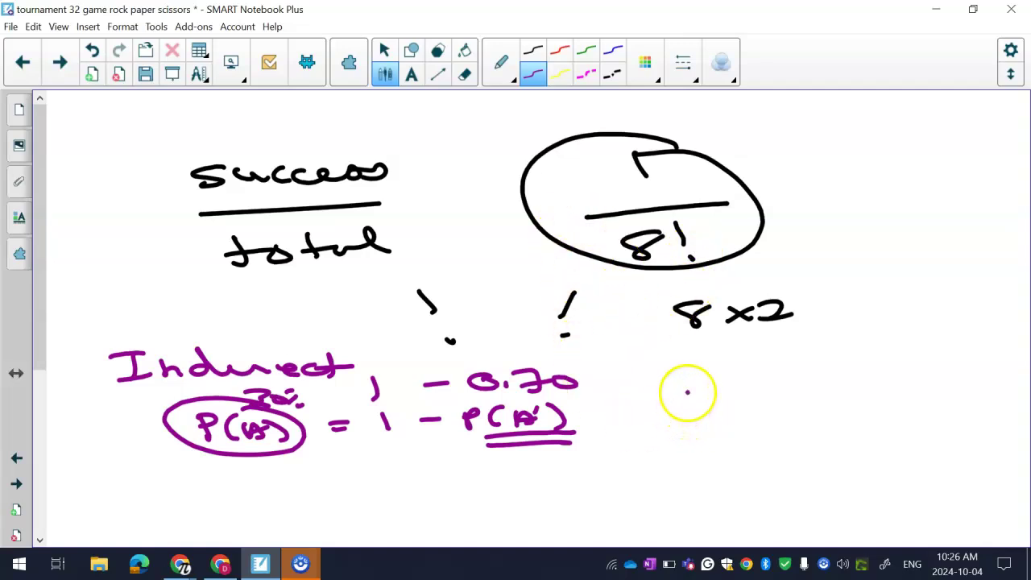
Step: Write 1 − P(A′) = 1 − 1/8! on the right side of the page
mouse_move(688, 393)
mouse_down()
mouse_move(689, 425)
mouse_move(786, 395)
mouse_move(836, 415)
mouse_move(847, 400)
mouse_move(858, 411)
mouse_move(920, 411)
mouse_move(927, 390)
mouse_move(945, 405)
mouse_move(972, 416)
mouse_up()
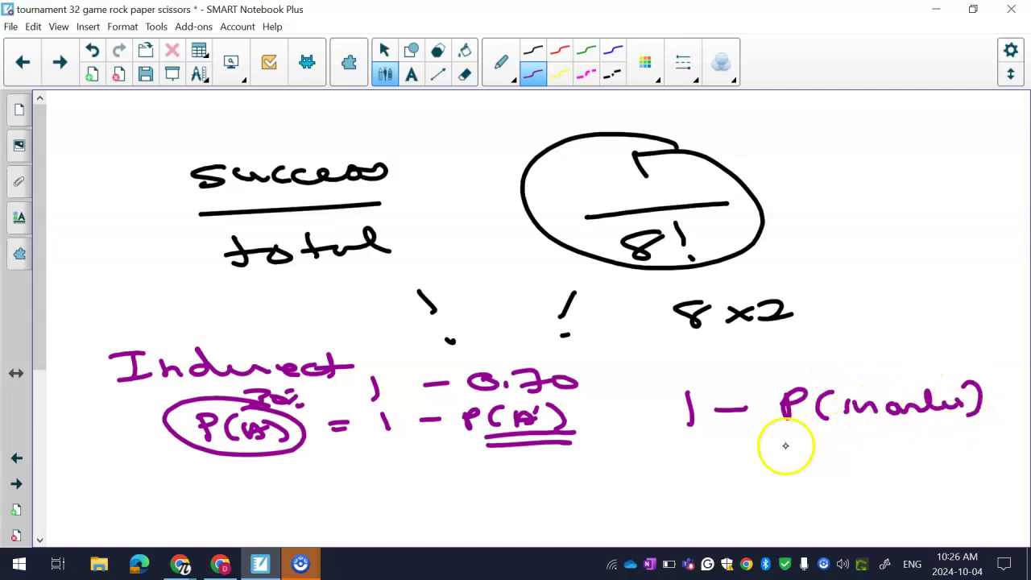
mouse_move(700, 451)
mouse_down()
mouse_move(701, 467)
mouse_move(821, 461)
mouse_move(800, 481)
mouse_up()
drag(808, 467, 812, 485)
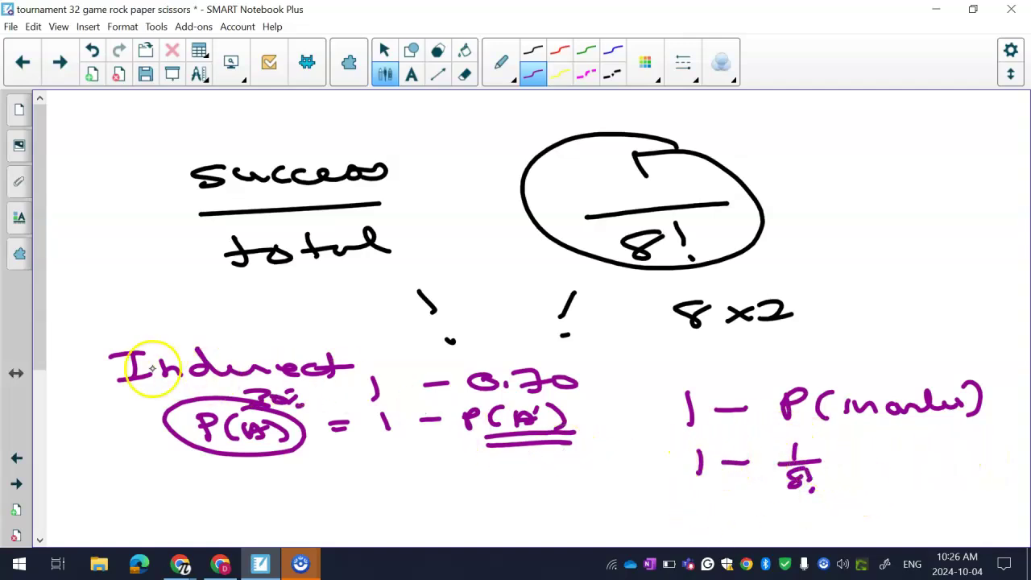
scroll(32, 342, down, 1)
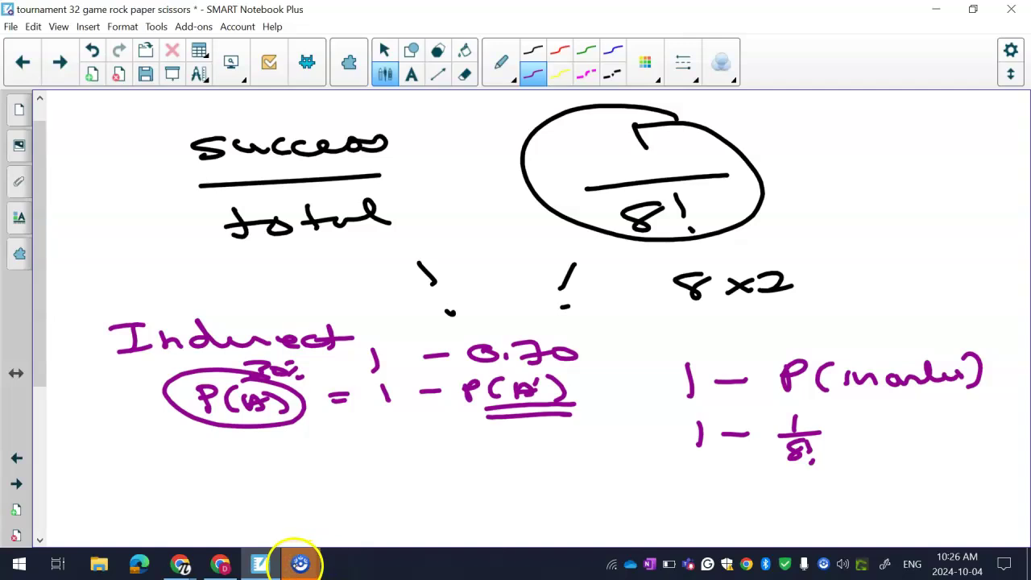
Step: Read the lesson's complement and B,C block solutions for items 3 and 4, then return to Notebook
mouse_move(290, 564)
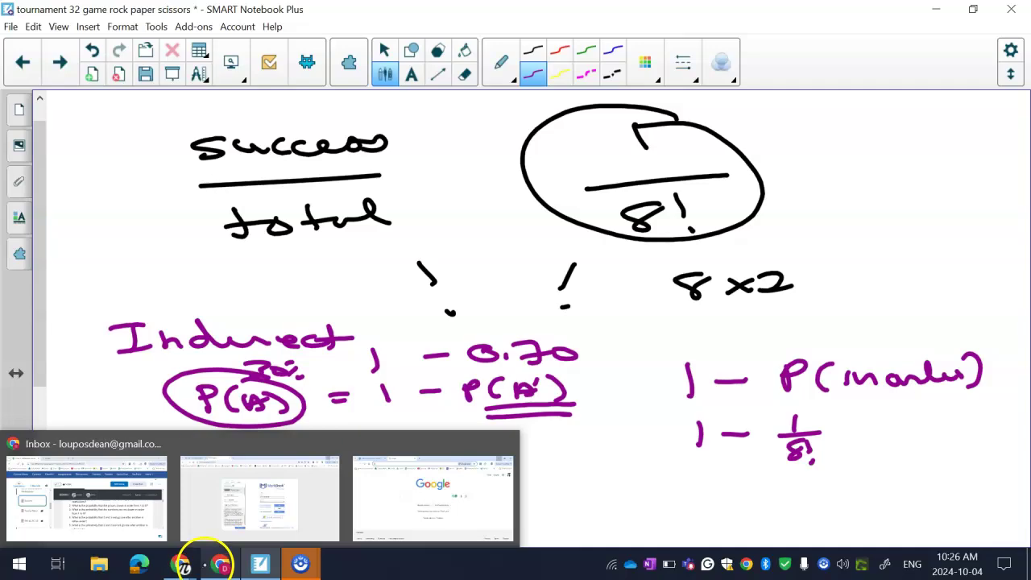
mouse_move(184, 564)
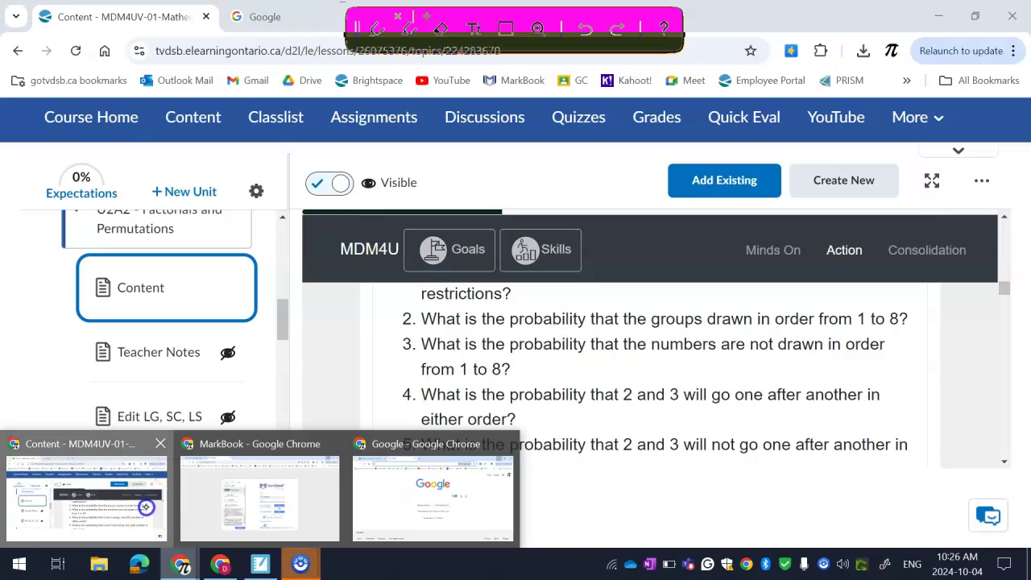
click(145, 507)
scroll(468, 385, down, 1)
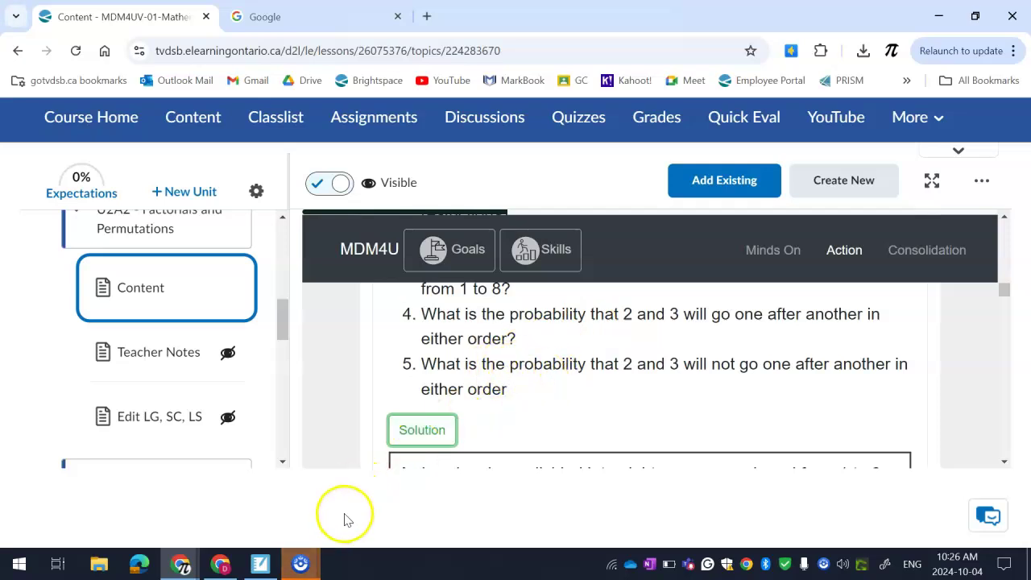
scroll(444, 428, down, 5)
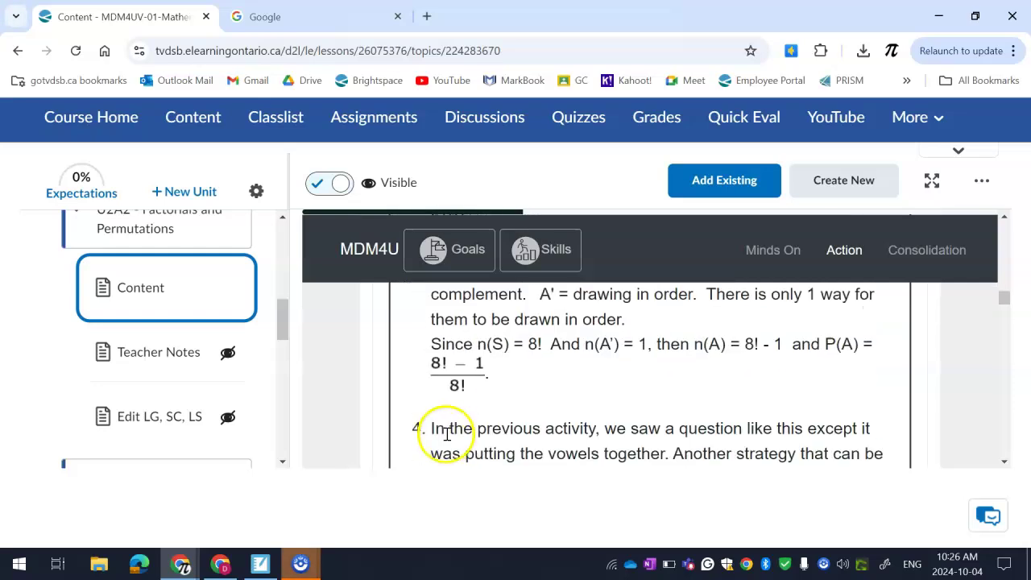
scroll(448, 433, down, 1)
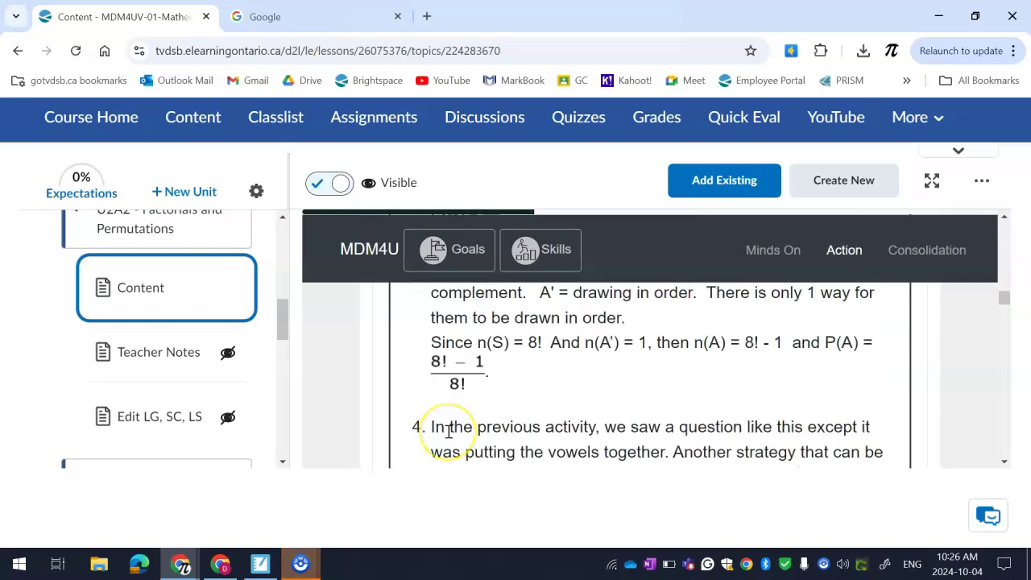
scroll(449, 431, down, 2)
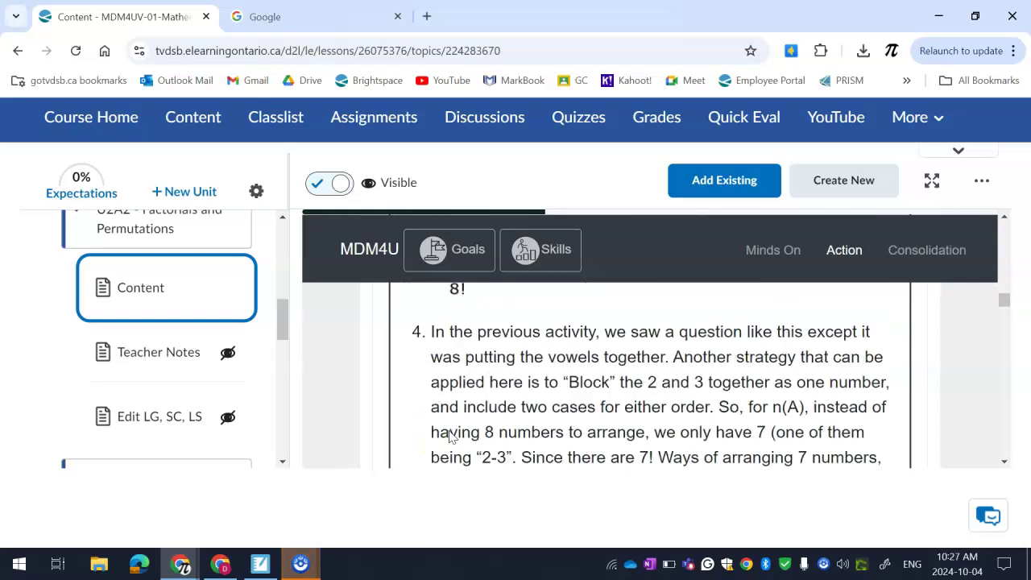
scroll(450, 436, up, 2)
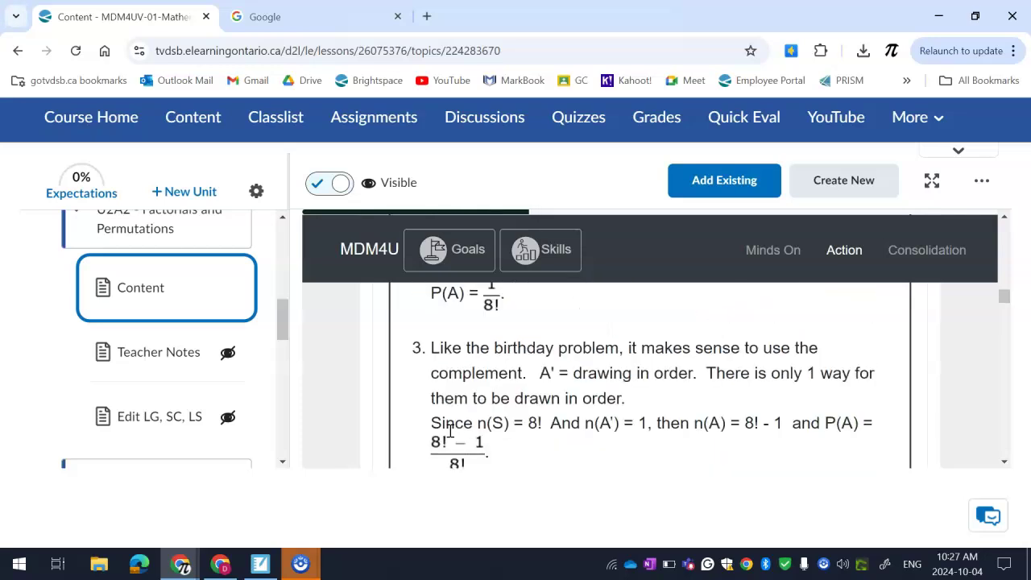
scroll(450, 433, down, 1)
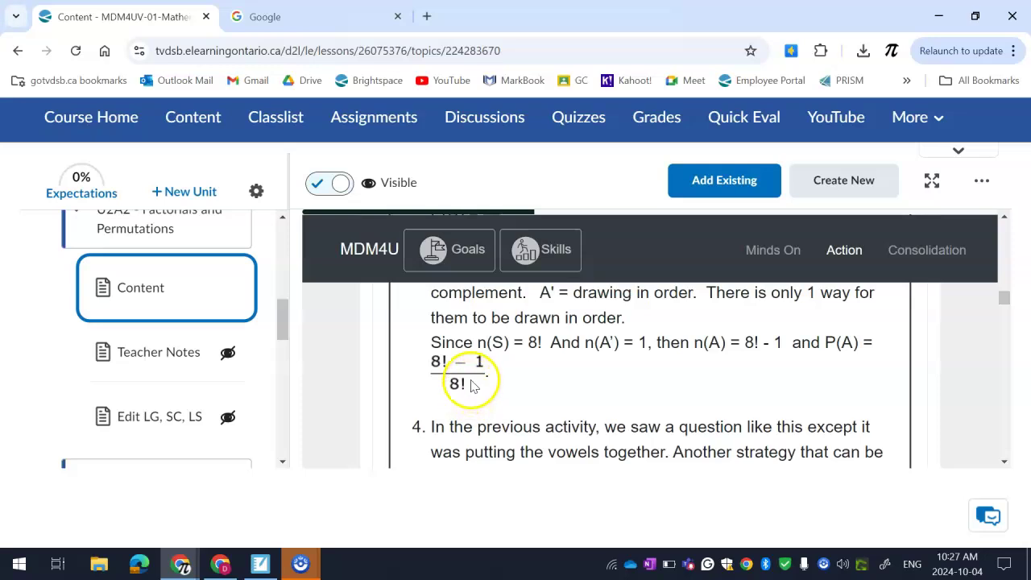
scroll(516, 393, down, 3)
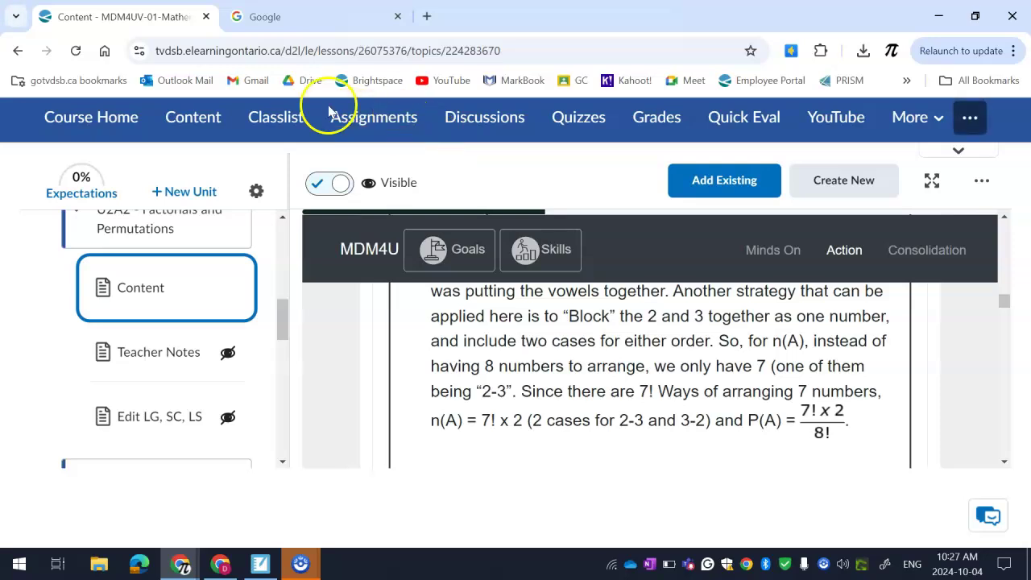
click(259, 564)
Step: Handwrite the letters A to H in a row and circle the B C pair
scroll(275, 460, down, 1)
scroll(274, 460, down, 4)
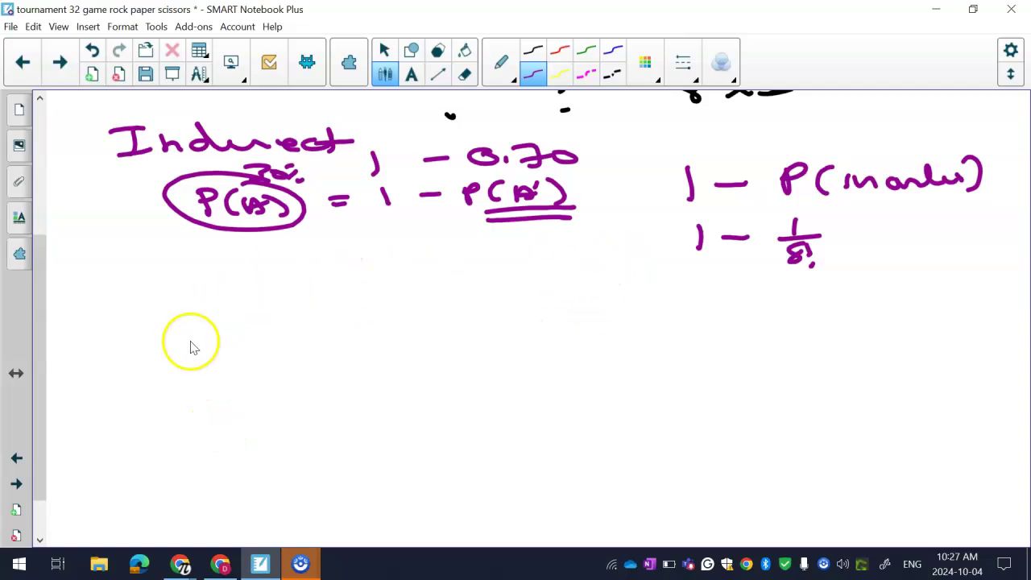
mouse_move(229, 314)
mouse_down()
mouse_move(235, 341)
mouse_move(232, 322)
mouse_move(268, 329)
mouse_up()
mouse_move(283, 318)
mouse_down()
mouse_move(412, 328)
mouse_move(512, 309)
mouse_move(611, 315)
mouse_move(646, 324)
mouse_up()
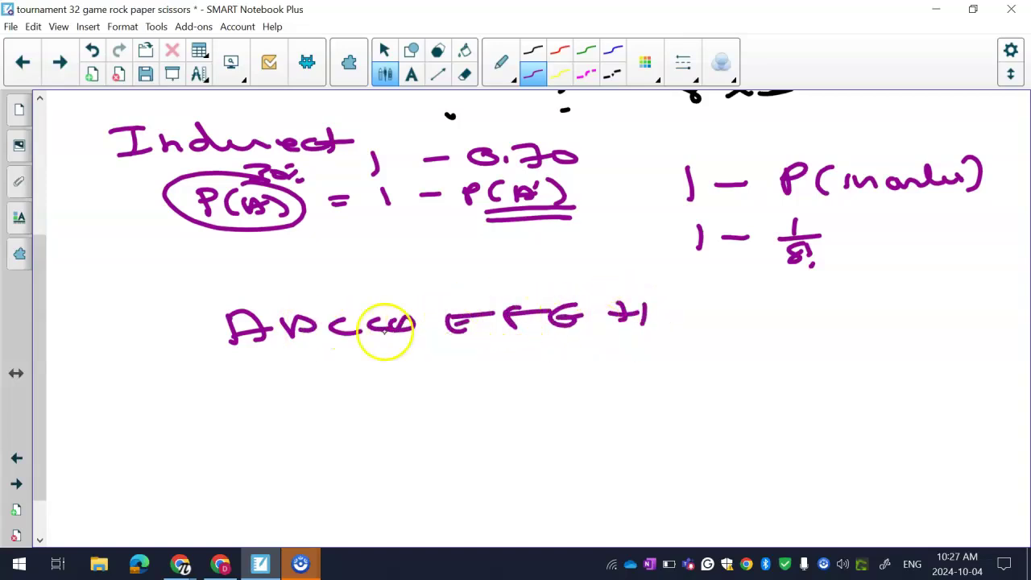
mouse_move(382, 306)
mouse_down()
mouse_move(324, 332)
mouse_move(414, 323)
mouse_move(382, 334)
mouse_up()
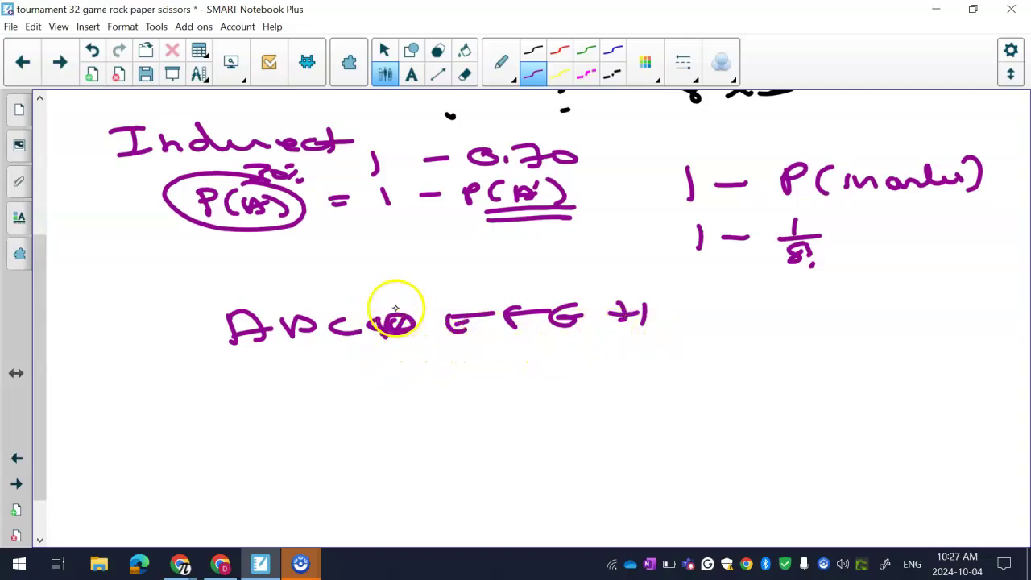
mouse_move(395, 308)
mouse_down()
mouse_move(342, 290)
mouse_move(290, 315)
mouse_move(302, 346)
mouse_move(336, 357)
mouse_move(356, 356)
mouse_move(373, 324)
mouse_move(357, 301)
mouse_move(336, 296)
mouse_move(389, 327)
mouse_up()
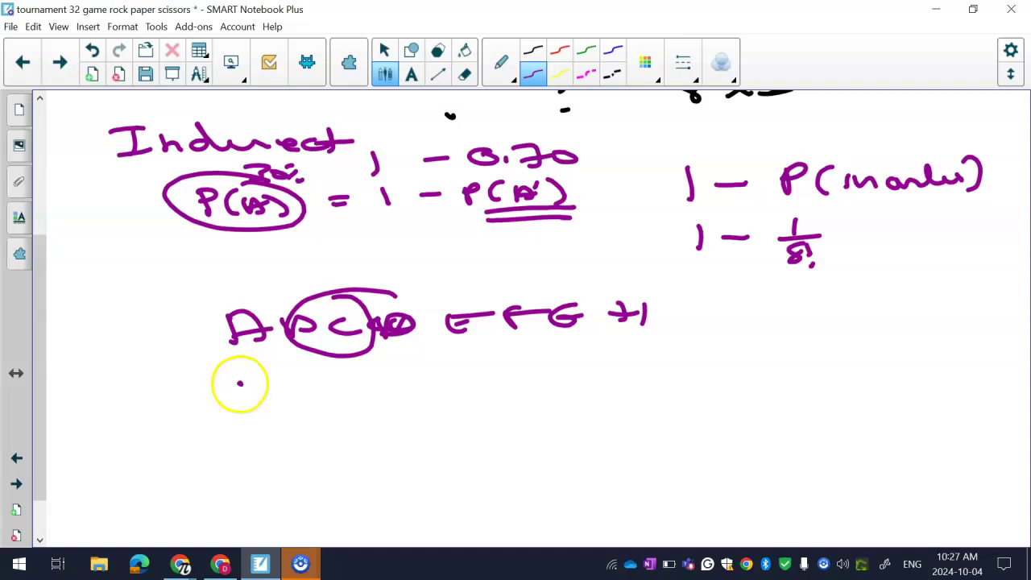
Step: Sketch sample arrangements keeping BC and CB together with blanks, ticking each case
mouse_move(239, 383)
mouse_down()
mouse_move(273, 383)
mouse_move(249, 402)
mouse_move(310, 382)
mouse_move(319, 397)
mouse_move(622, 379)
mouse_up()
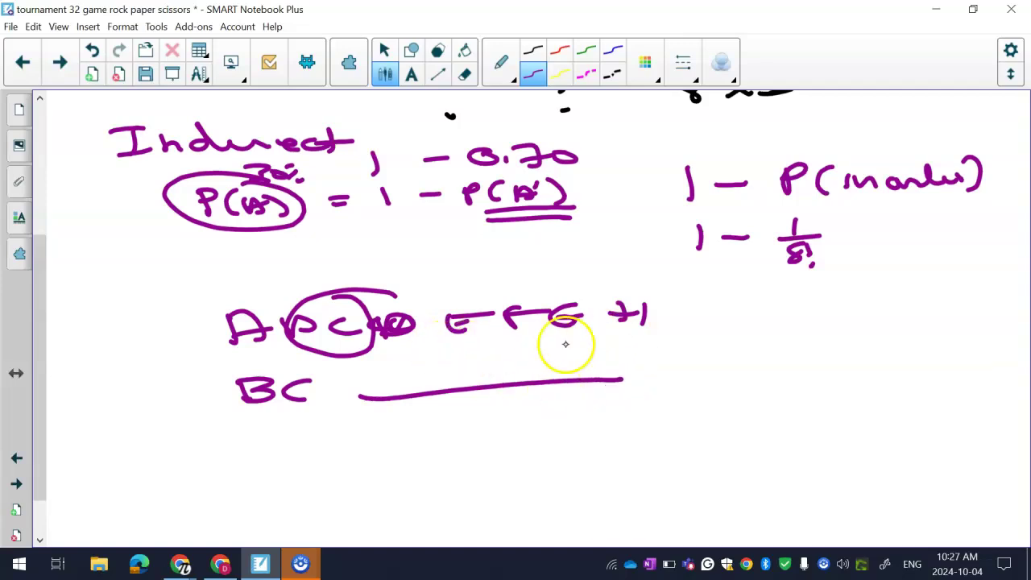
mouse_move(375, 395)
mouse_down()
mouse_move(491, 392)
mouse_move(522, 378)
mouse_up()
drag(670, 370, 741, 348)
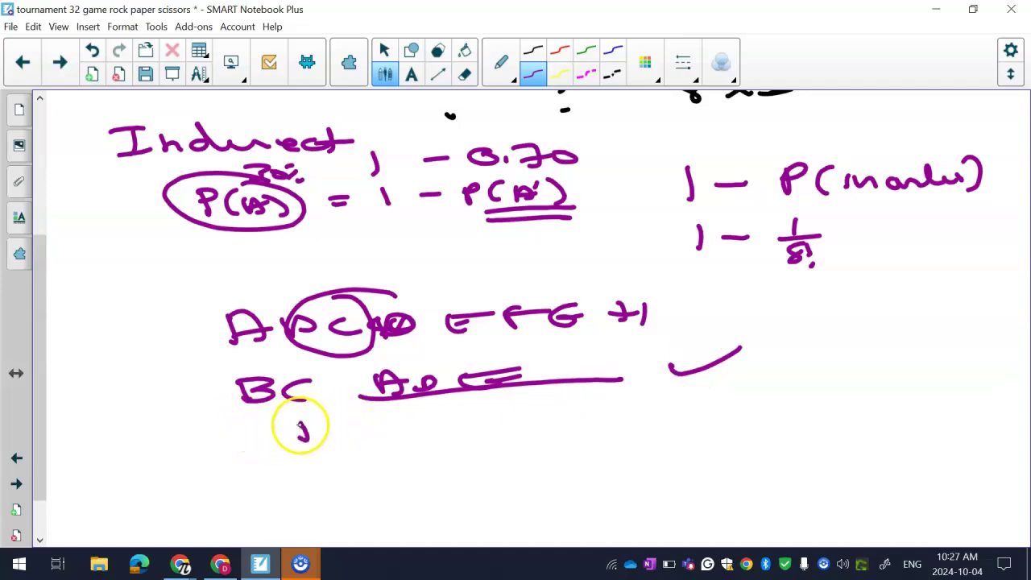
mouse_move(300, 425)
mouse_down()
mouse_move(311, 443)
mouse_move(323, 437)
mouse_up()
drag(372, 425, 372, 443)
drag(240, 447, 280, 448)
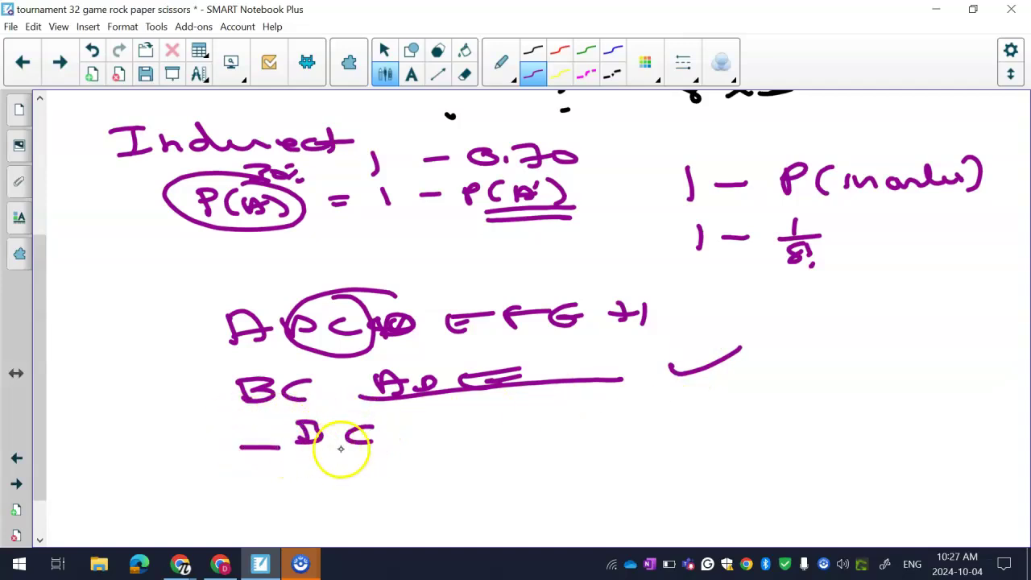
mouse_move(405, 441)
mouse_down()
mouse_move(691, 427)
mouse_move(753, 388)
mouse_up()
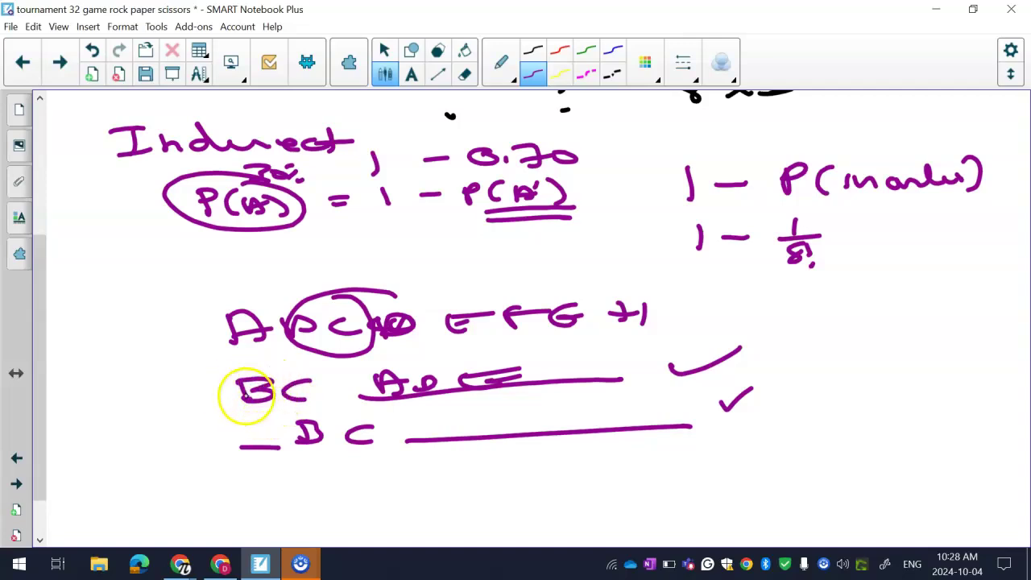
mouse_move(234, 406)
mouse_down()
mouse_move(273, 378)
mouse_move(247, 377)
mouse_move(285, 366)
mouse_move(307, 385)
mouse_up()
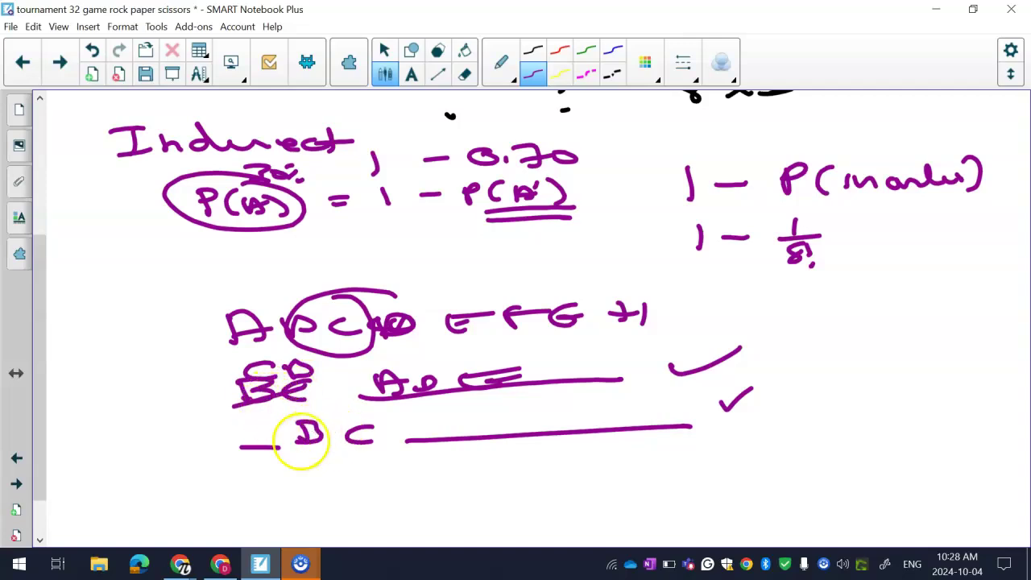
mouse_move(374, 427)
mouse_down()
mouse_move(338, 453)
mouse_move(352, 455)
mouse_up()
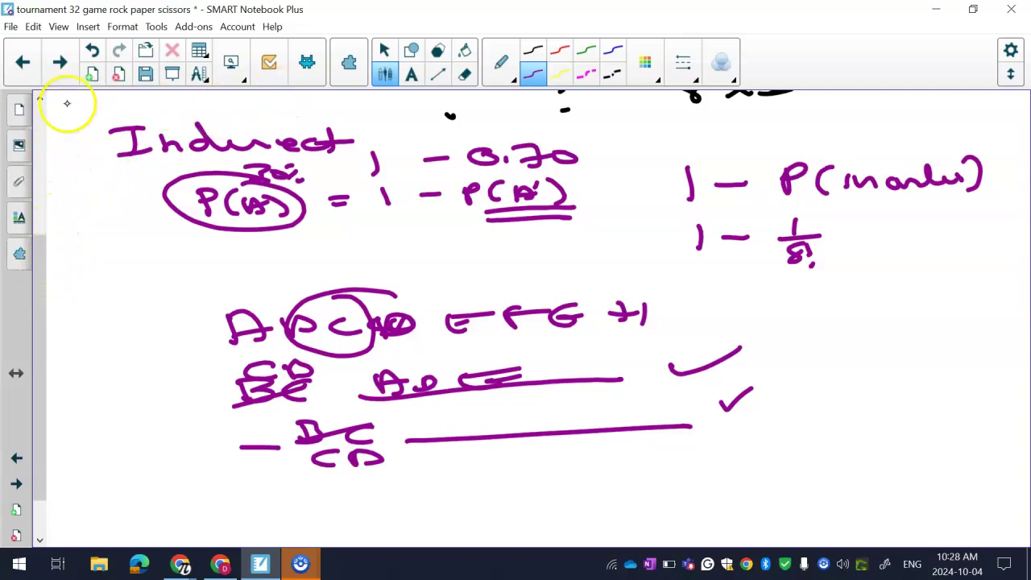
Step: Add a fresh blank Notebook page
click(89, 77)
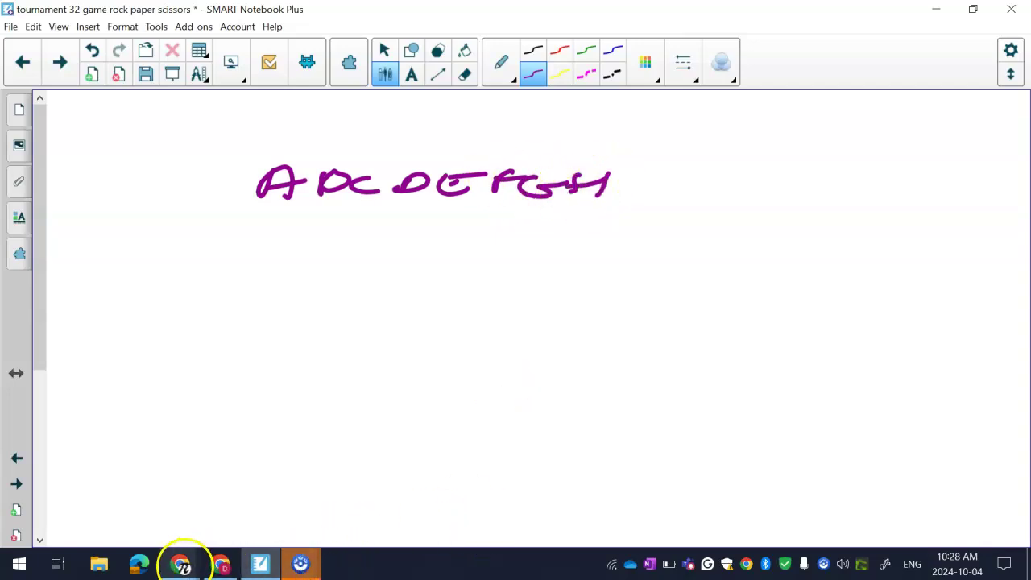
mouse_move(182, 562)
click(165, 532)
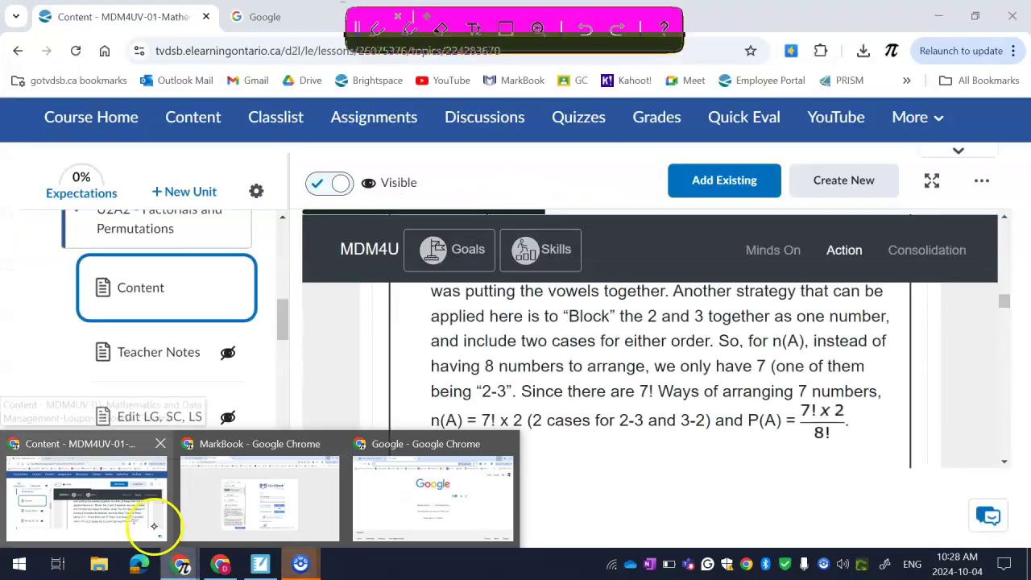
scroll(426, 464, up, 10)
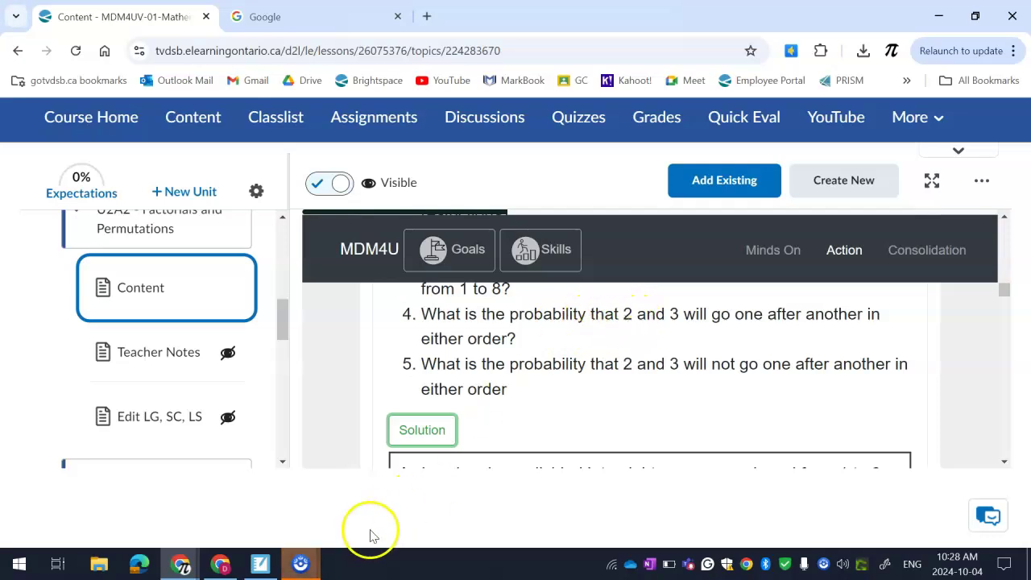
Step: Underline and circle BC in the letter row, list BC and CB at the left, and begin an ABC example at the right
click(260, 563)
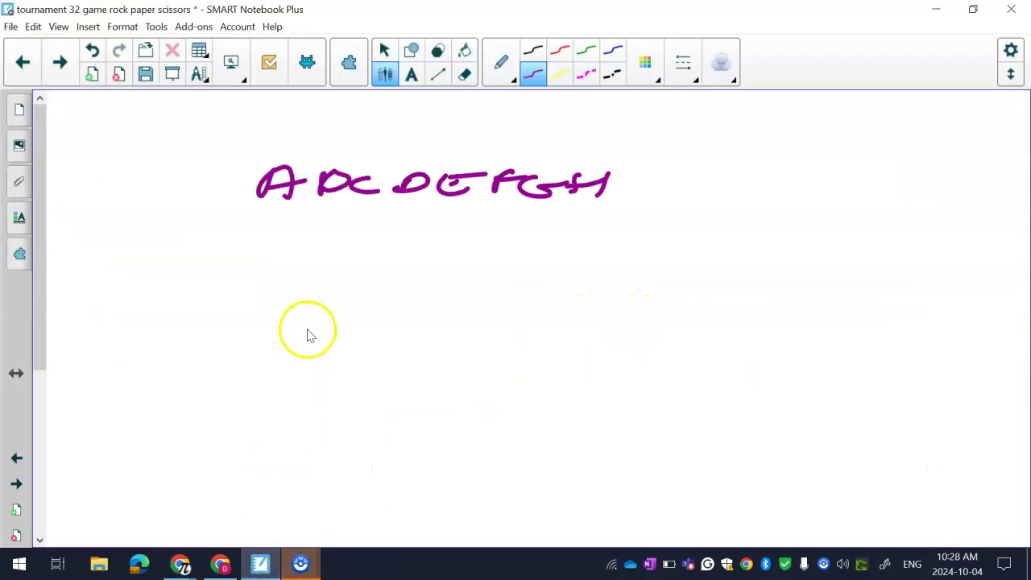
drag(308, 214, 370, 213)
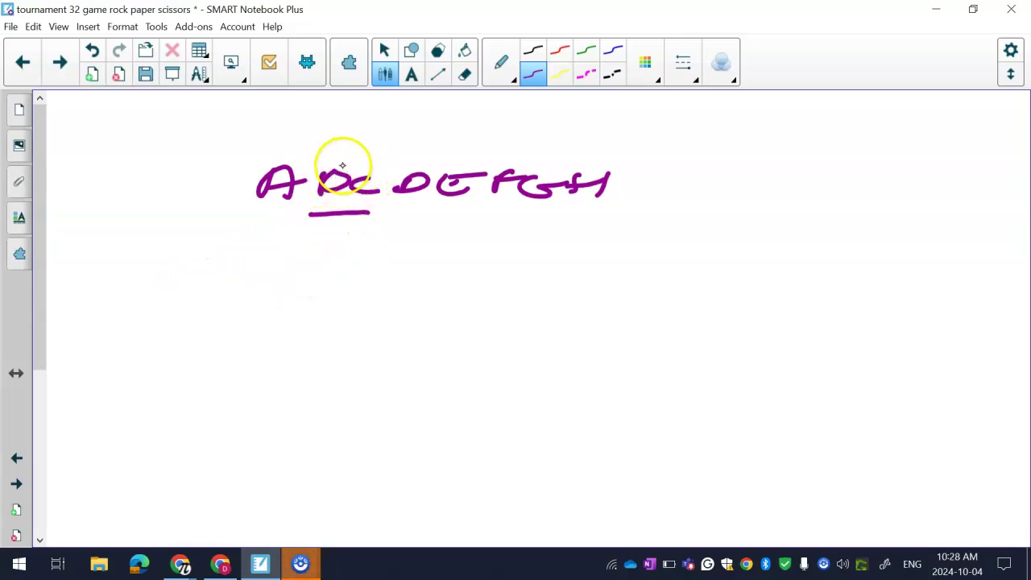
mouse_move(352, 164)
mouse_down()
mouse_move(310, 174)
mouse_move(318, 189)
mouse_move(353, 204)
mouse_move(387, 187)
mouse_move(350, 161)
mouse_up()
mouse_move(93, 284)
mouse_down()
mouse_move(91, 306)
mouse_move(120, 295)
mouse_move(143, 304)
mouse_move(143, 322)
mouse_move(156, 331)
mouse_move(152, 357)
mouse_up()
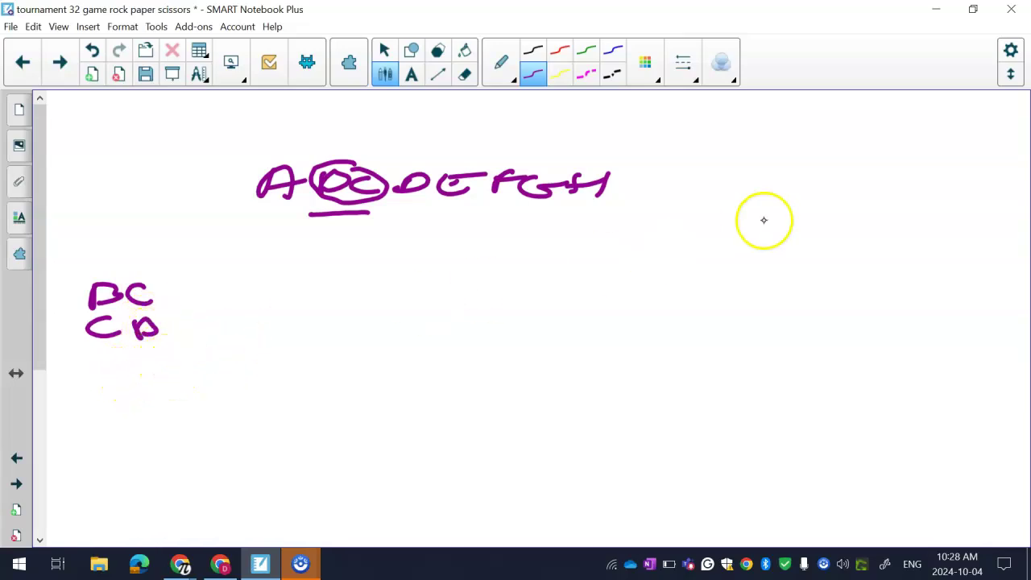
mouse_move(774, 190)
mouse_down()
mouse_move(808, 187)
mouse_move(830, 169)
mouse_move(830, 178)
mouse_move(902, 188)
mouse_up()
Step: Underline ABC, write 3! = 3 × 2 × 1 beneath it, and circle the 3! and ABC
drag(778, 209, 932, 207)
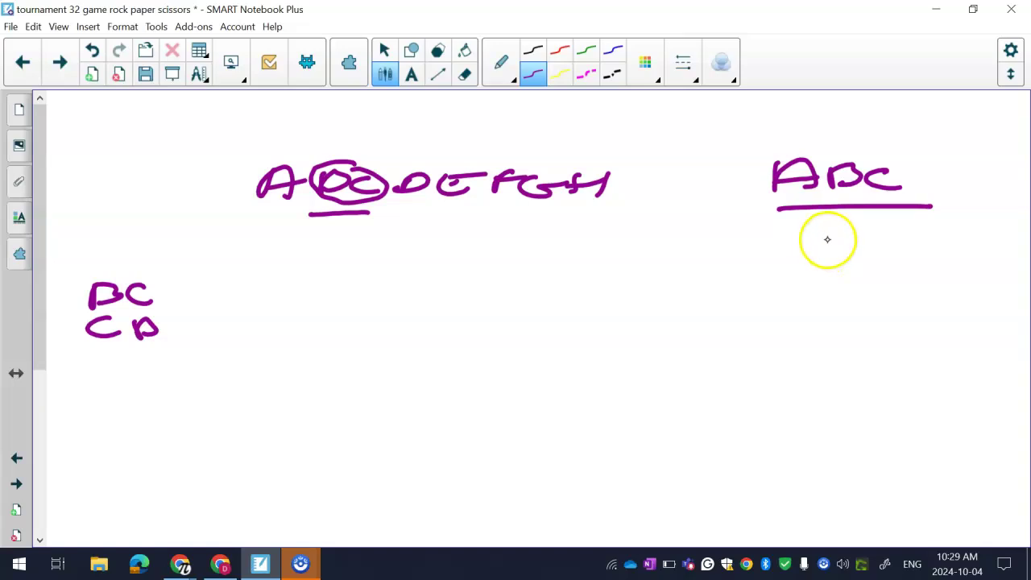
mouse_move(821, 234)
mouse_down()
mouse_move(840, 246)
mouse_move(830, 258)
mouse_up()
drag(881, 228, 882, 247)
click(883, 256)
mouse_move(743, 304)
mouse_down()
mouse_move(799, 302)
mouse_move(778, 292)
mouse_move(761, 301)
mouse_move(921, 296)
mouse_move(894, 282)
mouse_up()
drag(804, 282, 820, 292)
drag(819, 281, 807, 291)
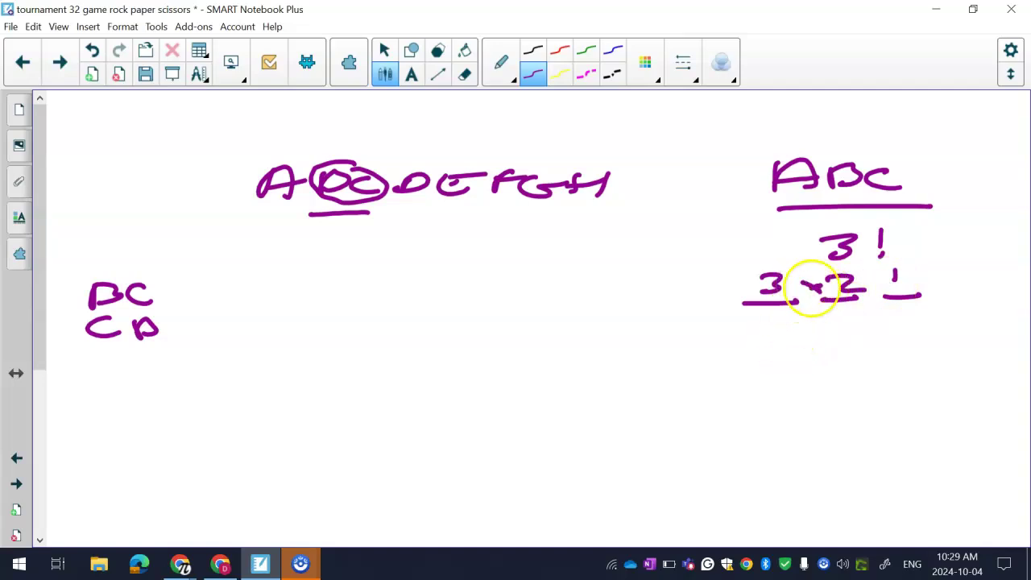
drag(886, 282, 870, 295)
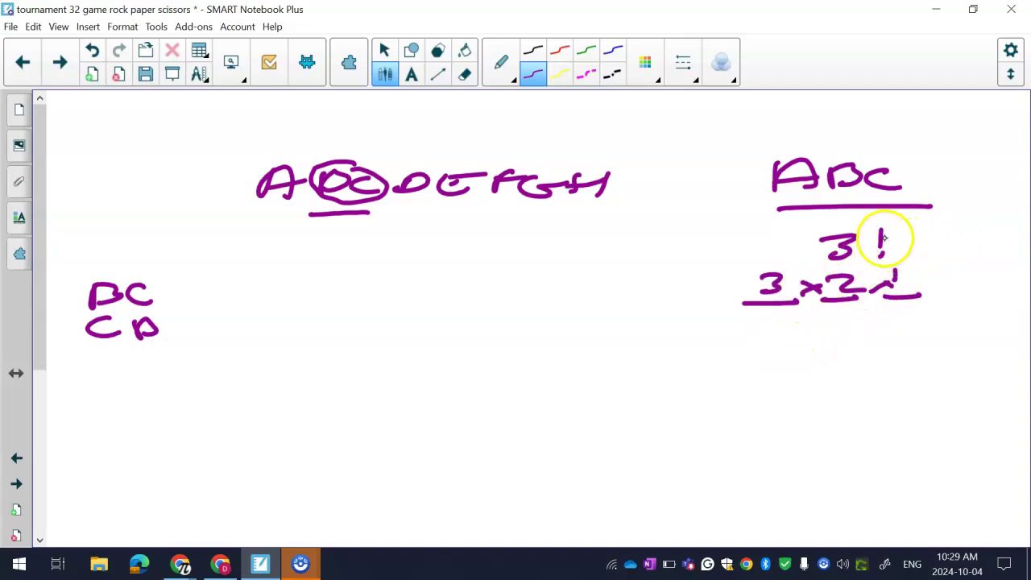
mouse_move(881, 227)
mouse_down()
mouse_move(859, 266)
mouse_move(883, 239)
mouse_up()
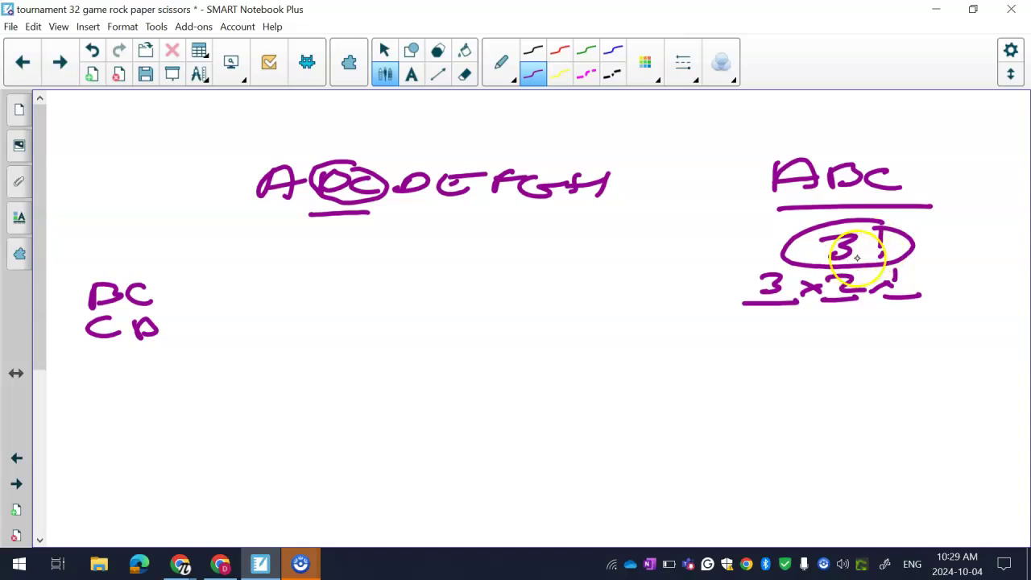
mouse_move(894, 165)
mouse_down()
mouse_move(730, 196)
mouse_move(915, 187)
mouse_up()
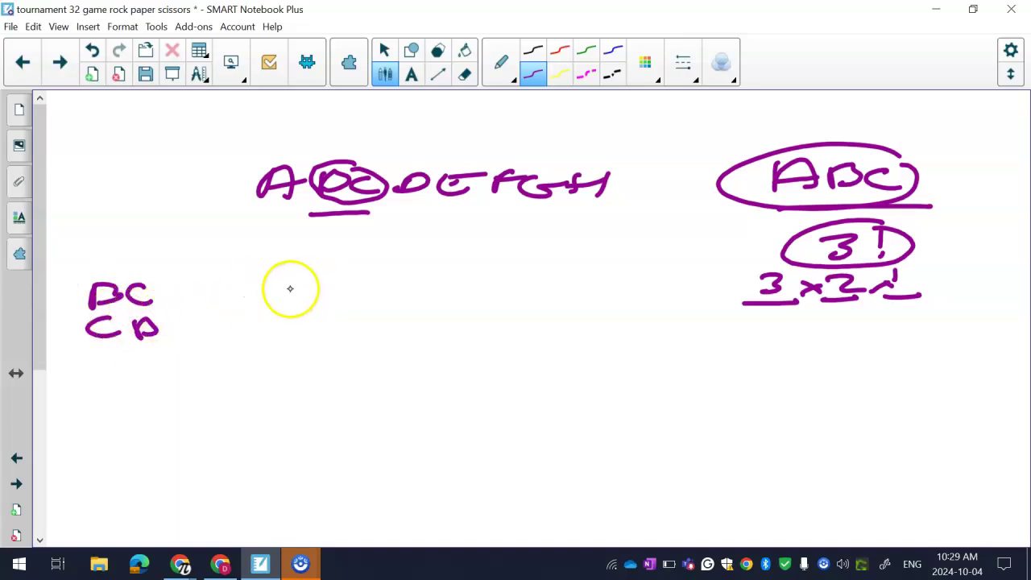
Step: Write 2! beside BC/CB, number positions 1–6 above the letter row, and circle the pair's orders
drag(253, 293, 283, 316)
drag(301, 286, 303, 302)
click(313, 315)
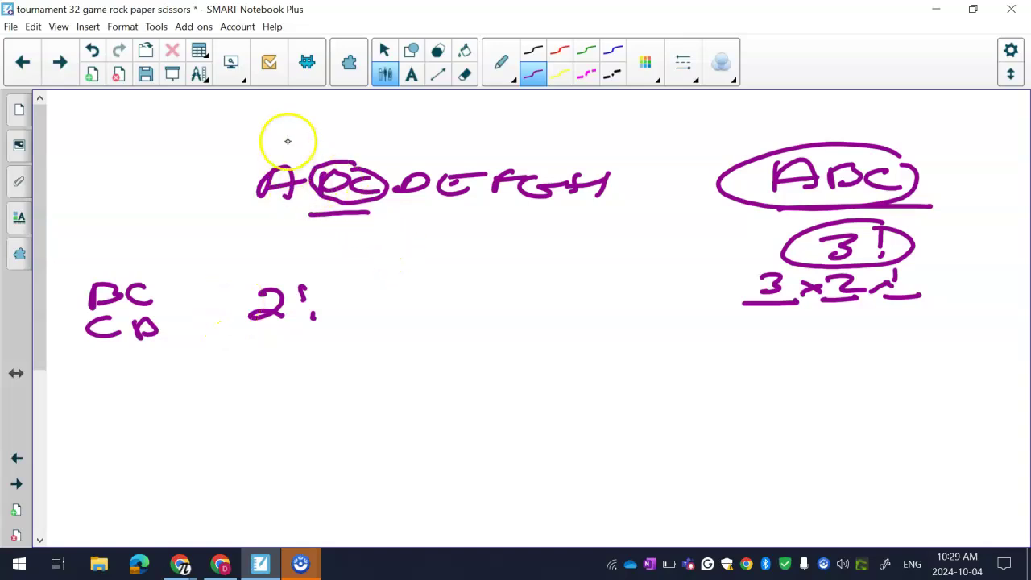
drag(277, 129, 277, 145)
mouse_move(399, 131)
mouse_down()
mouse_move(420, 145)
mouse_move(559, 139)
mouse_move(602, 149)
mouse_up()
mouse_move(118, 268)
mouse_down()
mouse_move(88, 271)
mouse_move(113, 266)
mouse_up()
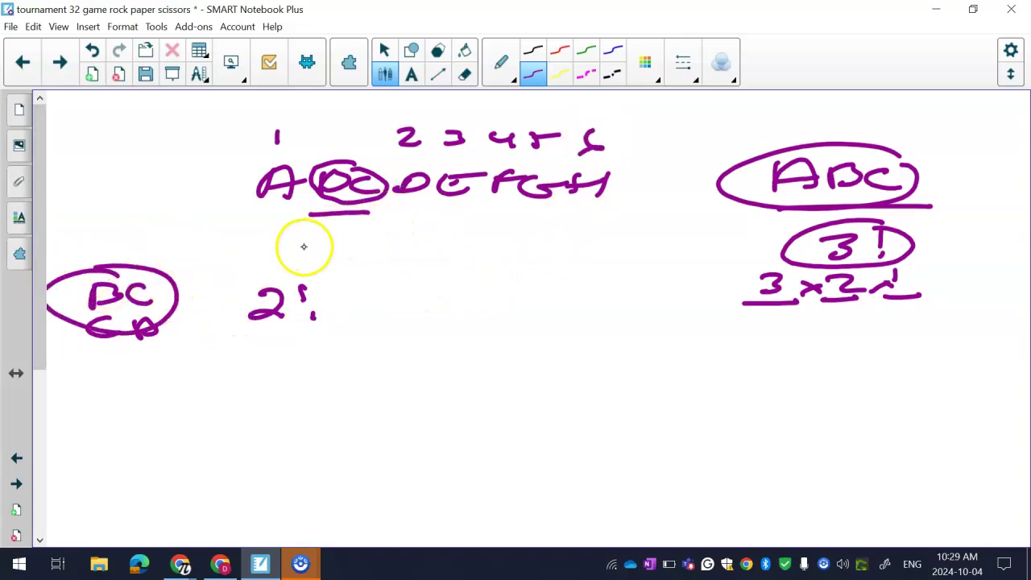